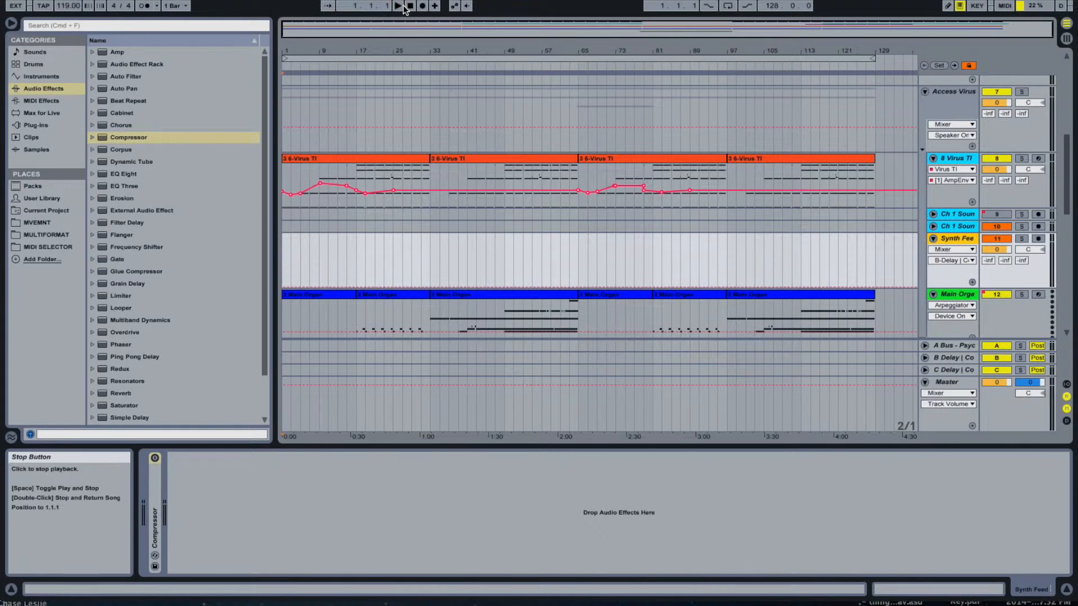
- Start playback and inspect the Virus TI plug-in window on the 8-Virus TI track, closing it when done
{"action": "left_click", "coordinate": [397, 6]}
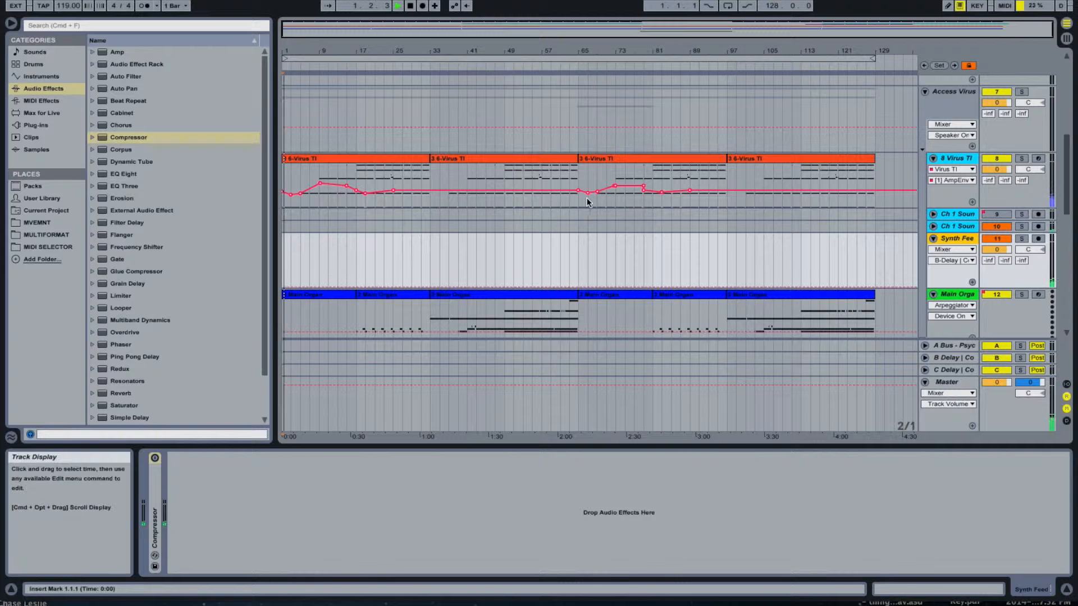
{"action": "left_click", "coordinate": [956, 159]}
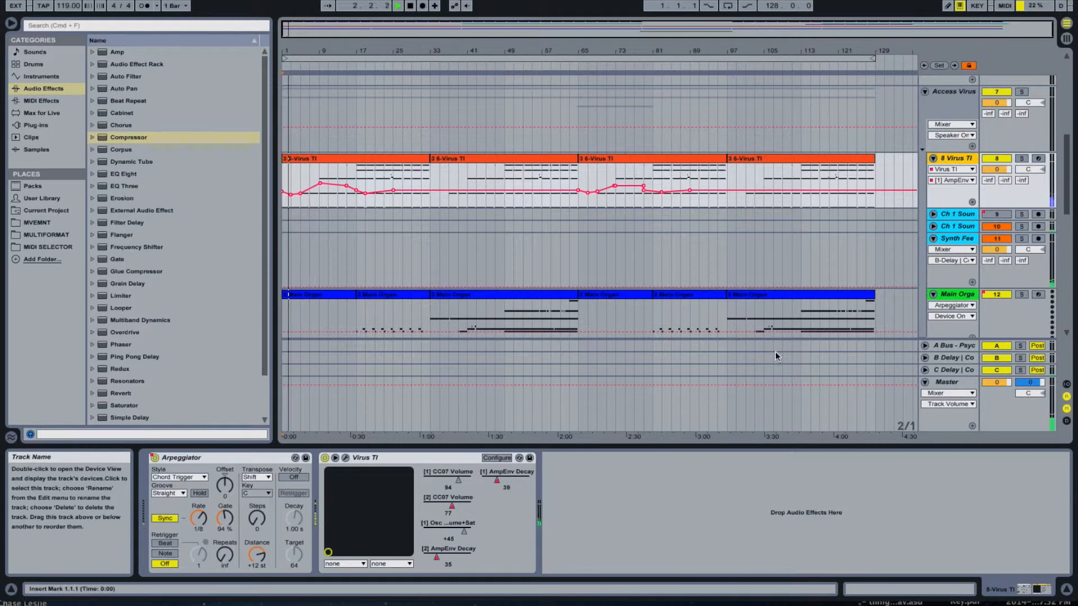
{"action": "left_click", "coordinate": [345, 458]}
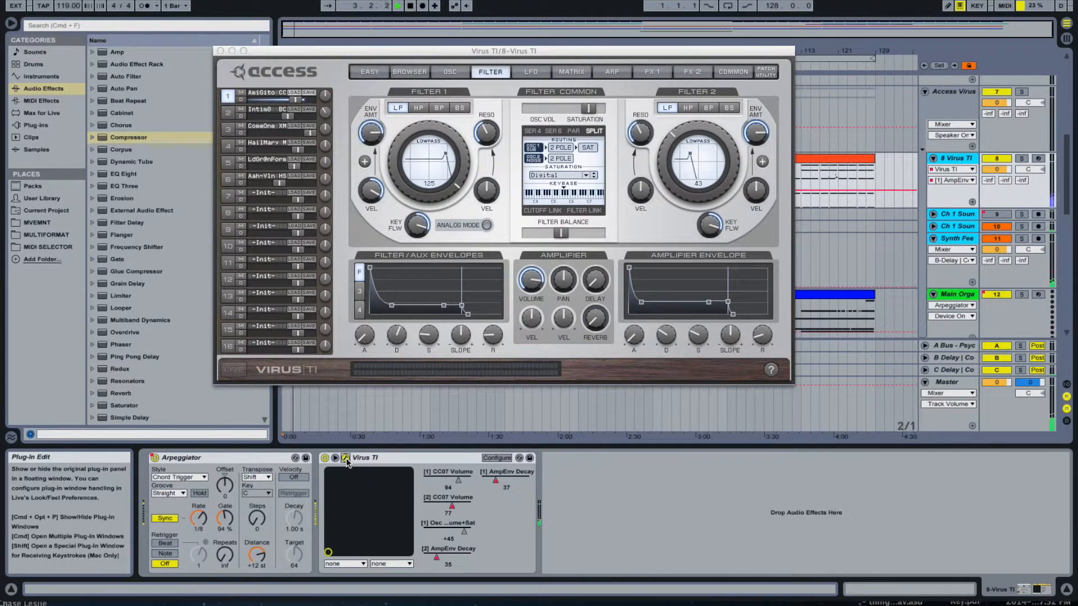
{"action": "left_click", "coordinate": [346, 459]}
- Add a Compressor to the Synth Feed track with ratio inf:1, attack 0.01 ms and release 1.00 ms
{"action": "left_click", "coordinate": [971, 238]}
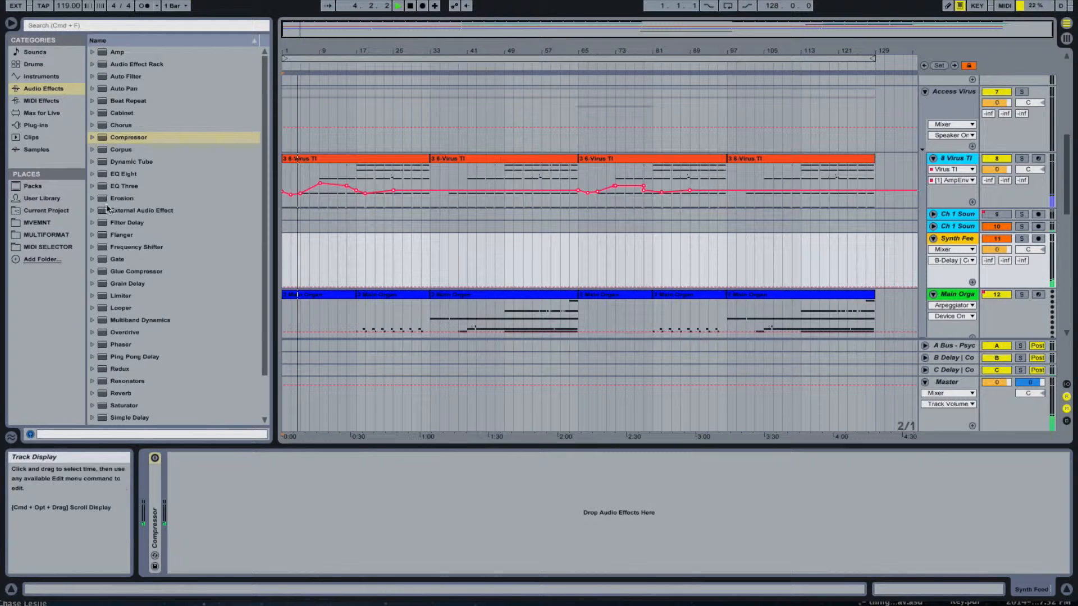
{"action": "left_click_drag", "start_coordinate": [137, 137], "coordinate": [220, 527]}
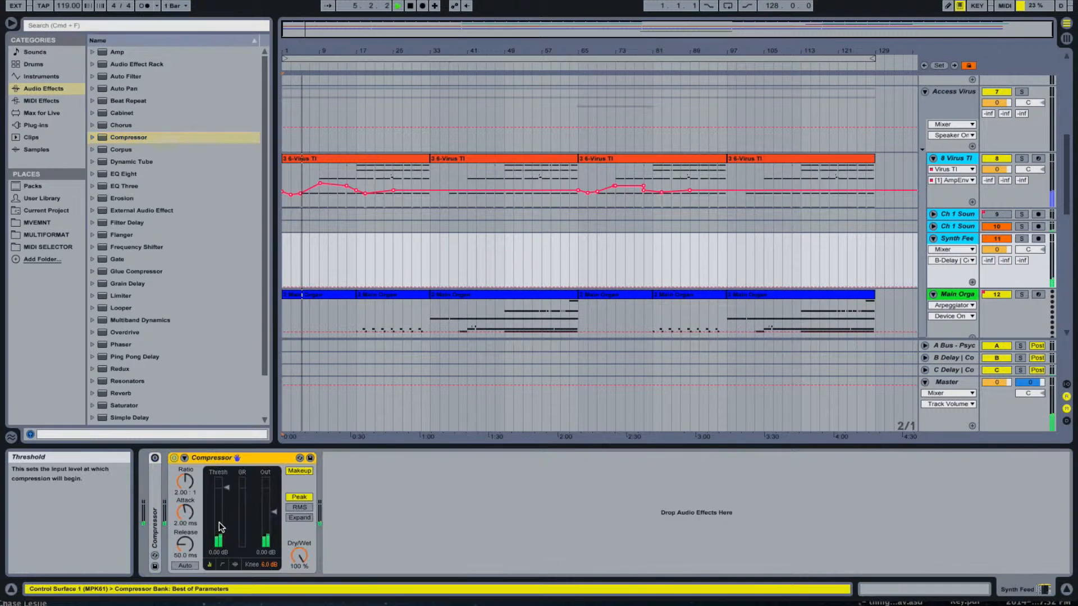
{"action": "left_click_drag", "start_coordinate": [189, 485], "coordinate": [189, 428]}
{"action": "left_click_drag", "start_coordinate": [186, 513], "coordinate": [190, 584]}
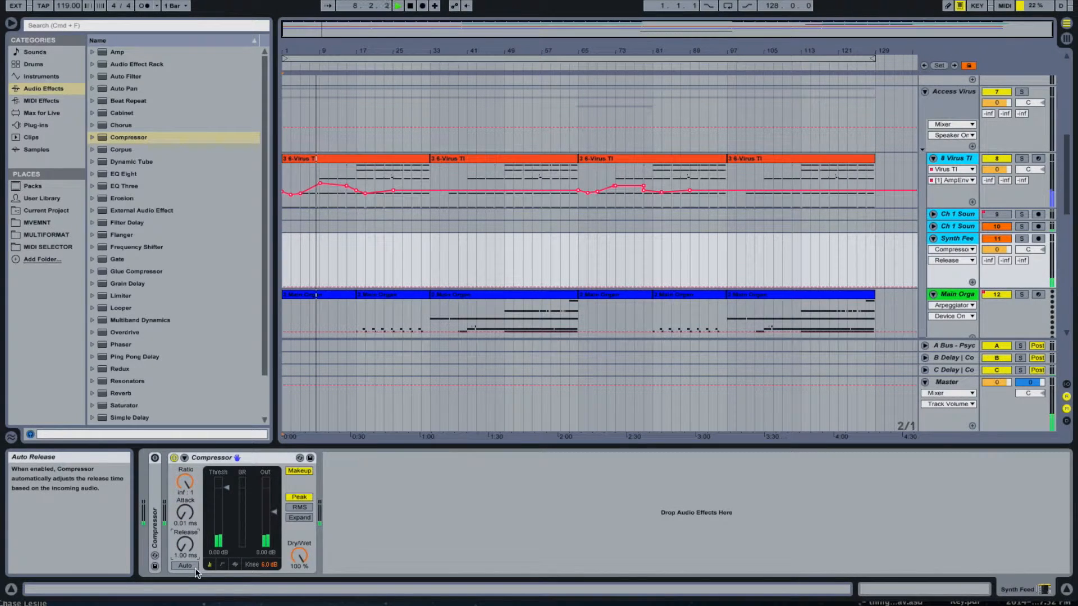
- Compare the Compressor's display views and, in the activity view, set the knee to 4.2 dB and lookahead to 1 ms
{"action": "left_click", "coordinate": [222, 565]}
{"action": "left_click", "coordinate": [235, 564]}
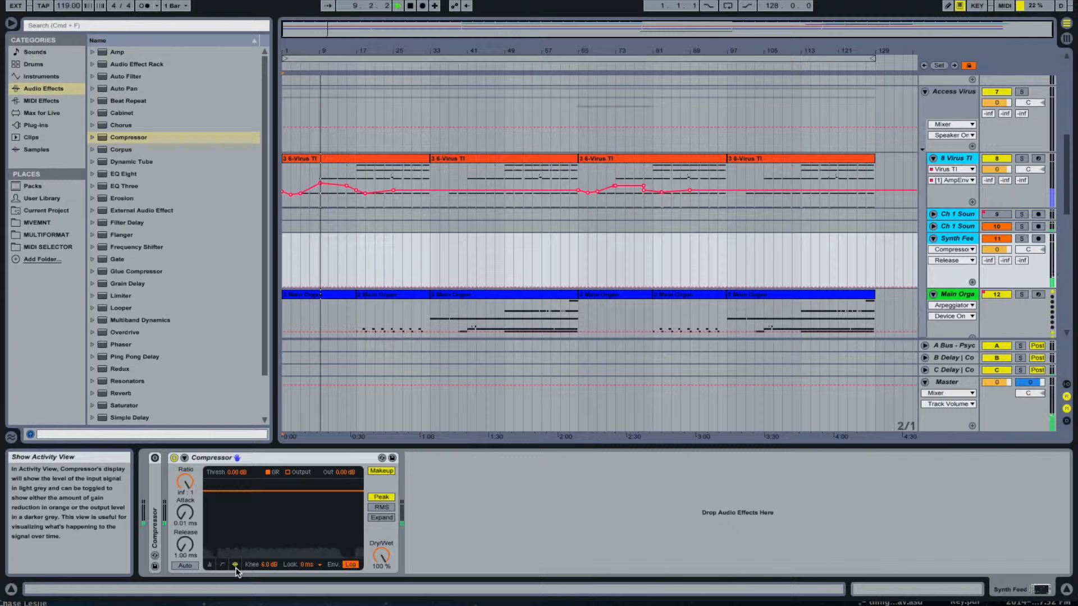
{"action": "left_click", "coordinate": [211, 565]}
{"action": "left_click", "coordinate": [221, 564]}
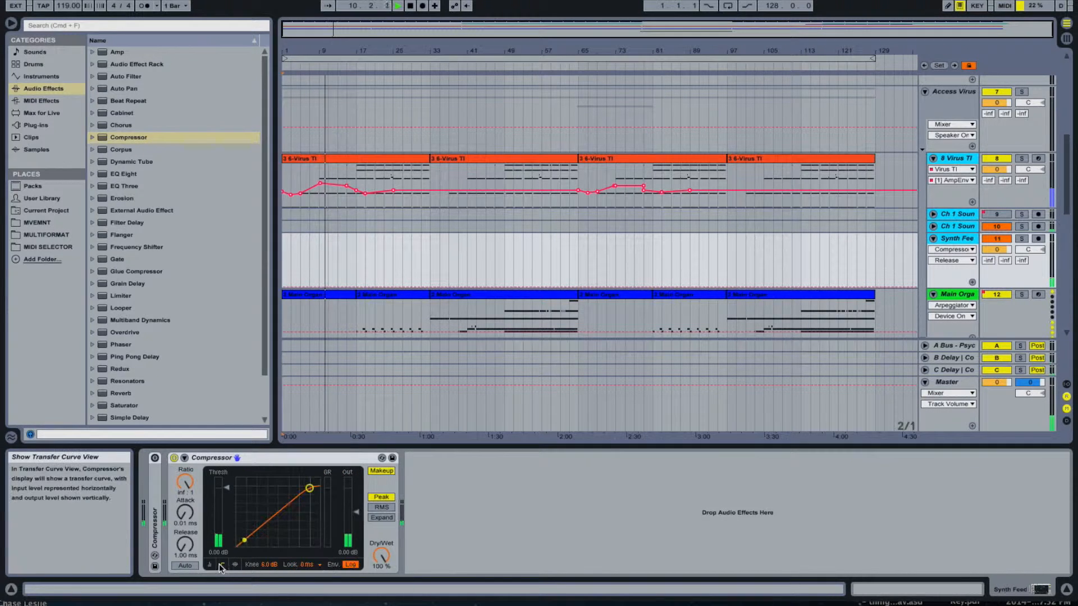
{"action": "left_click", "coordinate": [236, 564]}
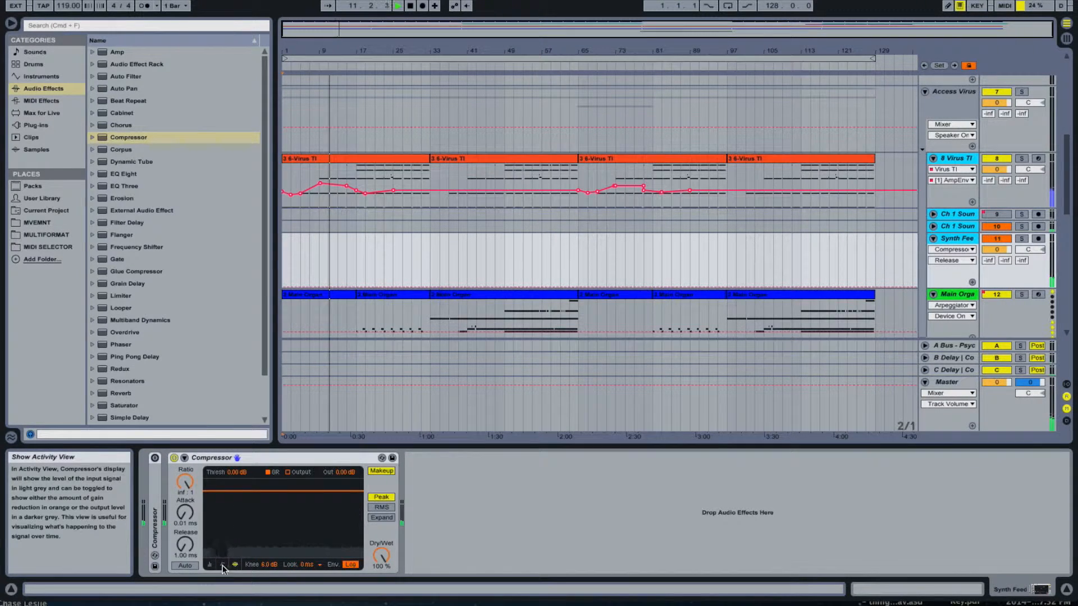
{"action": "left_click_drag", "start_coordinate": [268, 565], "coordinate": [269, 574]}
{"action": "left_click", "coordinate": [308, 564]}
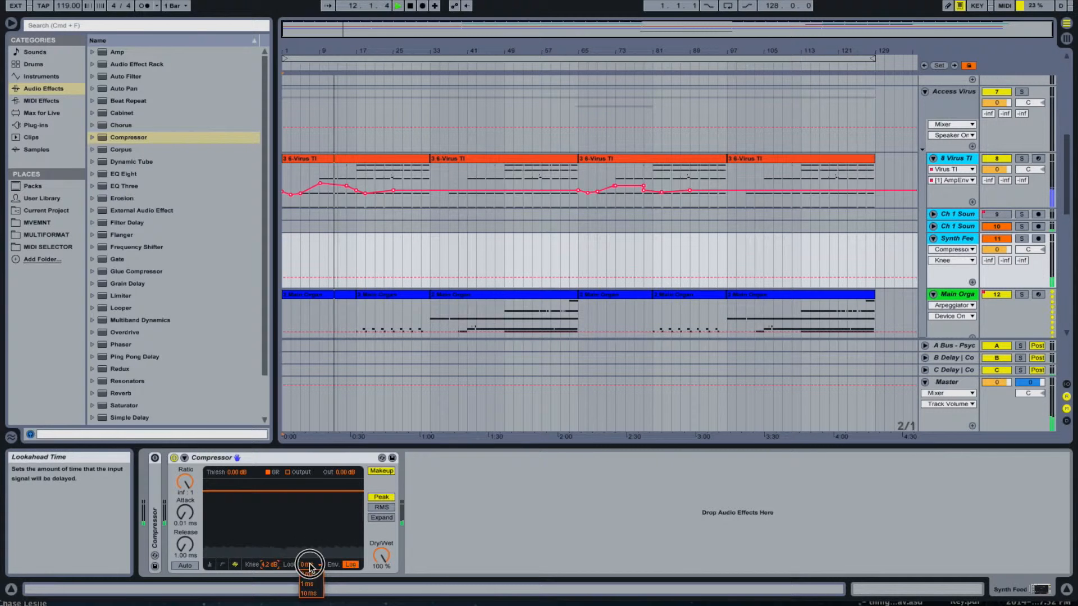
{"action": "left_click", "coordinate": [308, 584]}
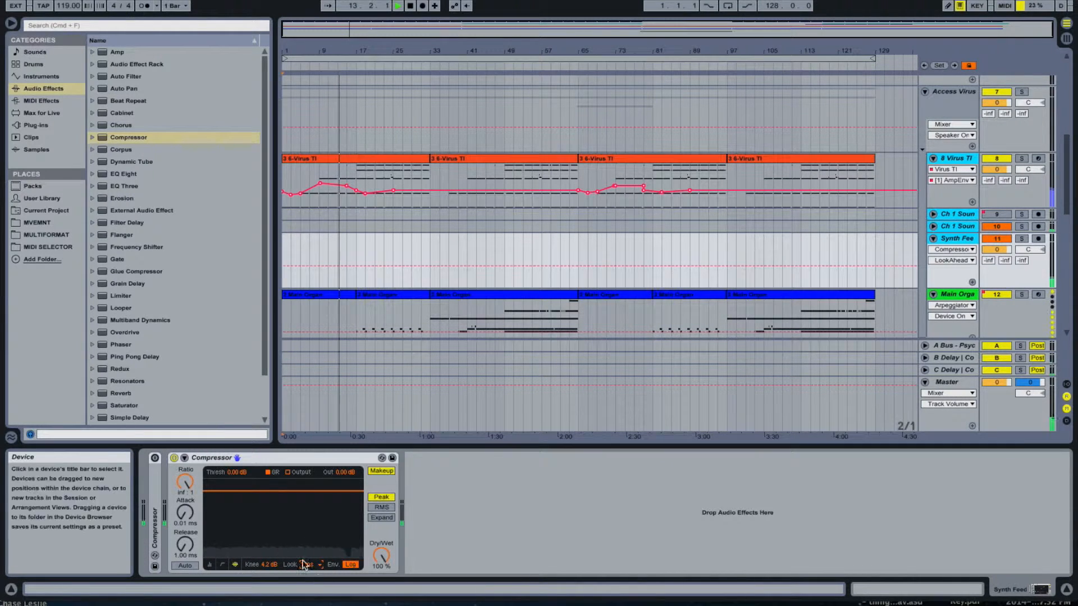
- Lower the Compressor's output gain to -20.1 dB and its threshold to -59.2 dB
{"action": "left_click", "coordinate": [210, 565]}
{"action": "left_click_drag", "start_coordinate": [275, 518], "coordinate": [275, 532]}
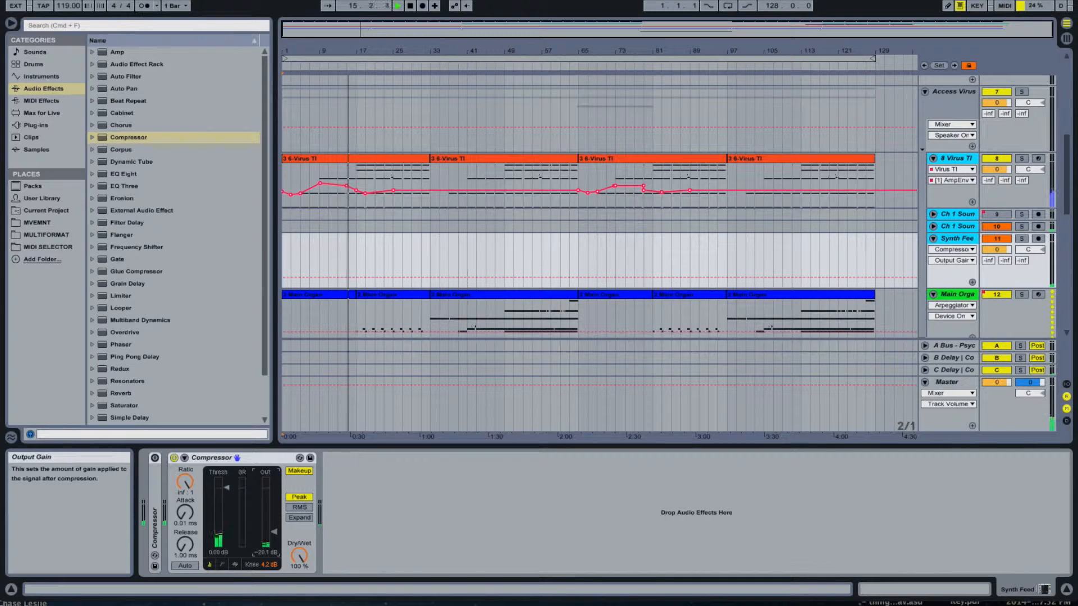
{"action": "left_click", "coordinate": [236, 564]}
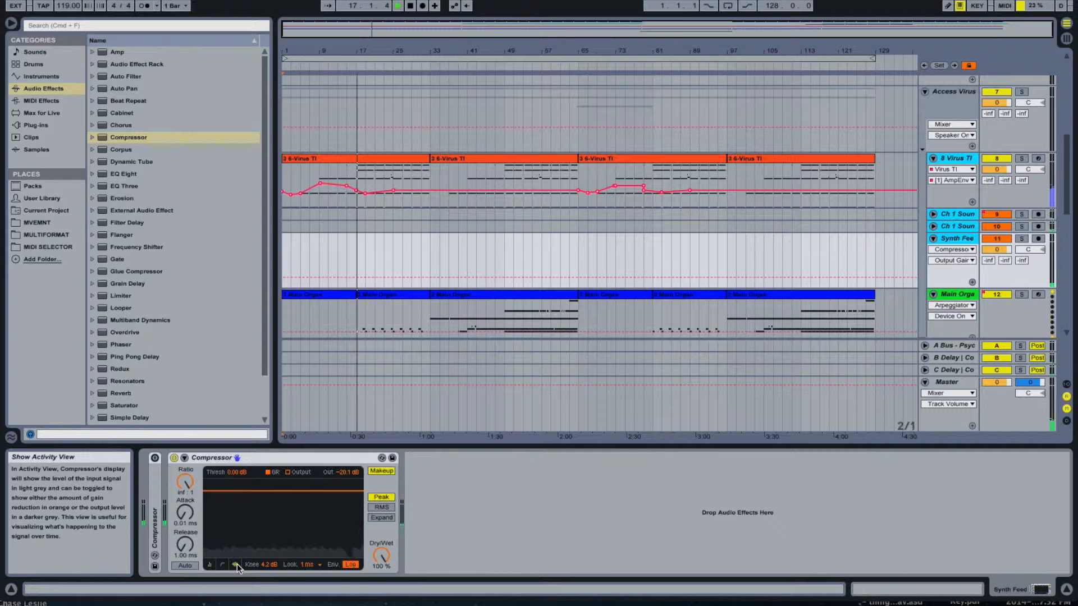
{"action": "left_click_drag", "start_coordinate": [281, 490], "coordinate": [280, 556]}
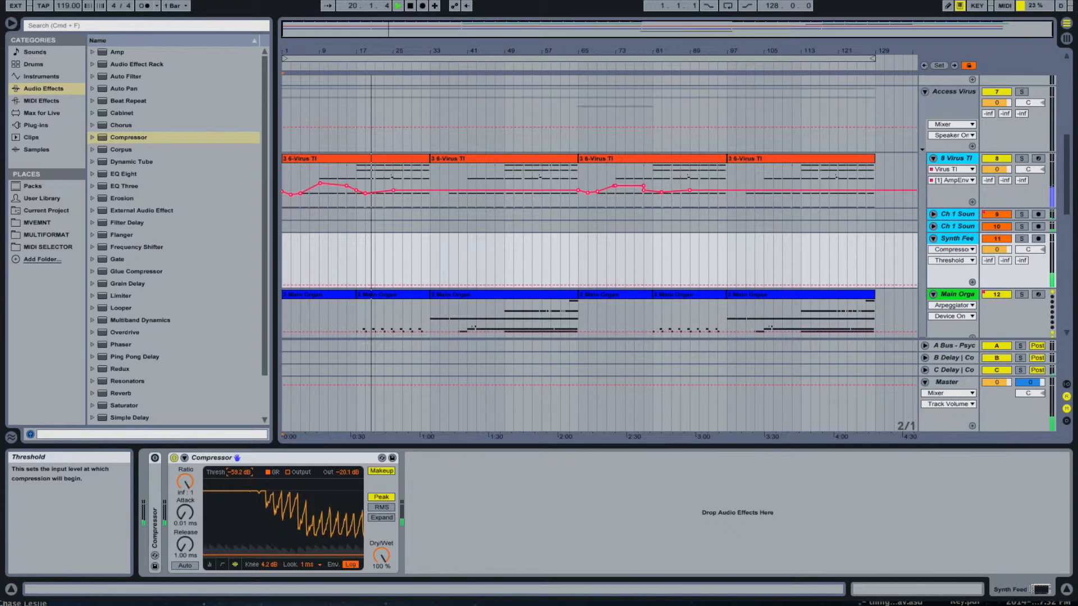
- Set the Compressor's ratio to 1.88:1 and attack to 0.07 ms, with auto release enabled
{"action": "left_click_drag", "start_coordinate": [185, 482], "coordinate": [186, 532]}
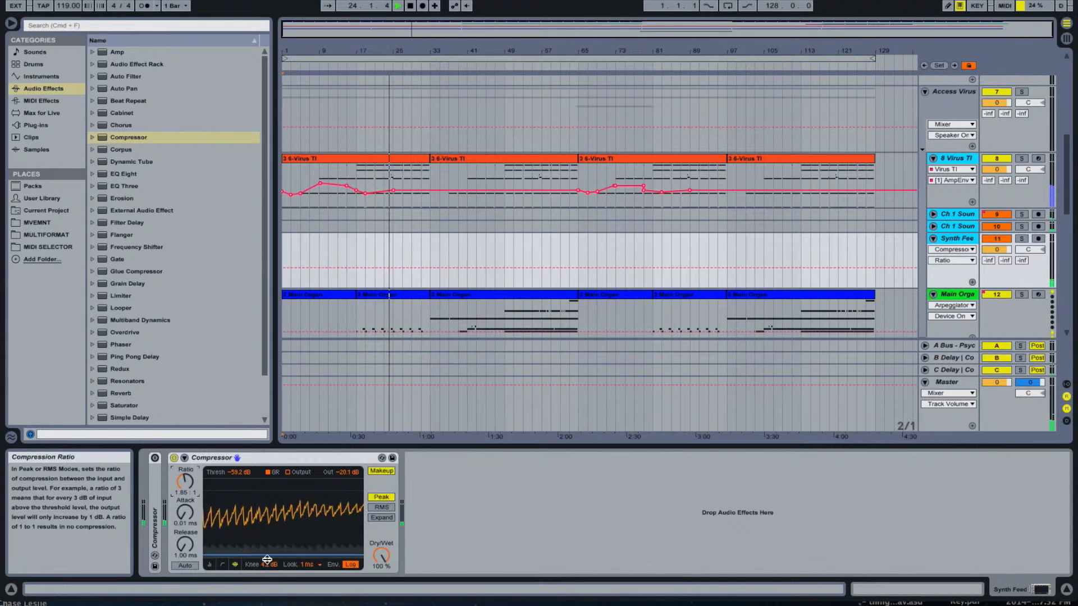
{"action": "left_click", "coordinate": [222, 565]}
{"action": "left_click_drag", "start_coordinate": [186, 482], "coordinate": [185, 508]}
{"action": "left_click", "coordinate": [185, 544]}
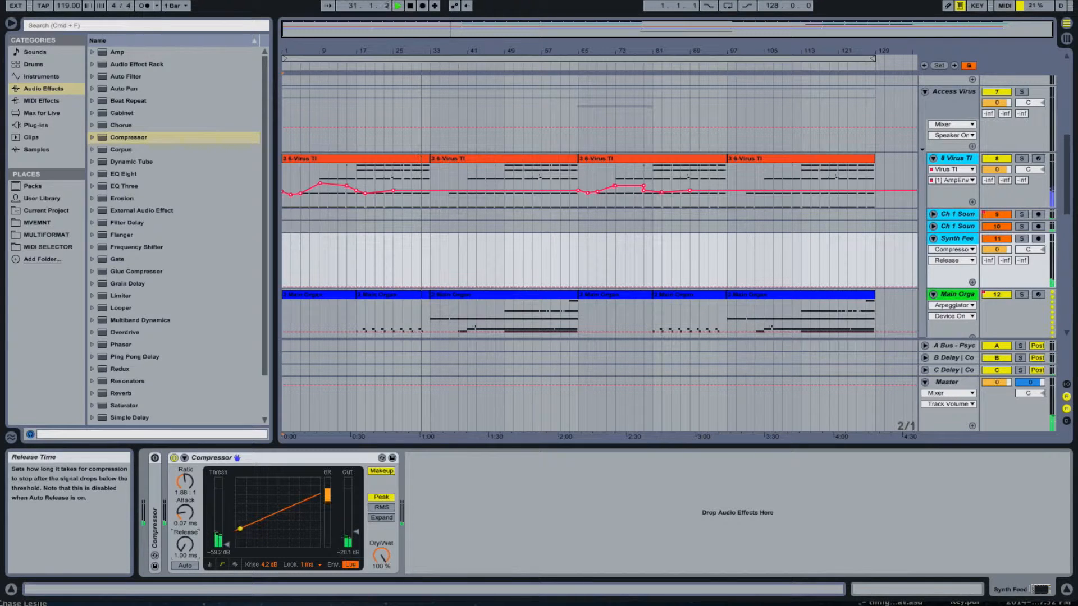
{"action": "left_click", "coordinate": [185, 566]}
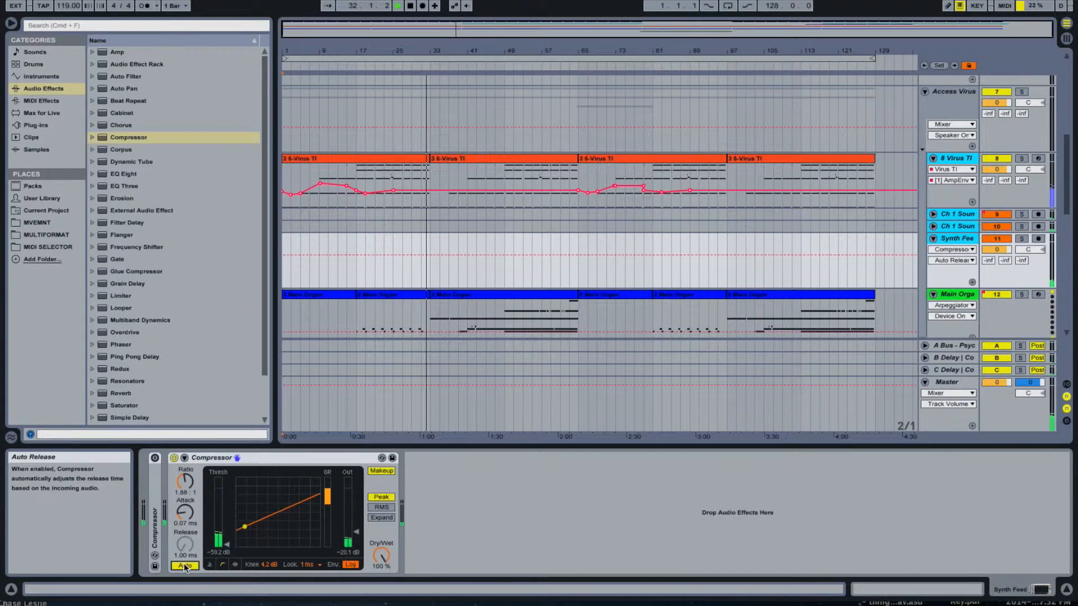
- Bypass the Compressor and solo the tracks from 8-Virus TI through Synth Feed
{"action": "left_click", "coordinate": [174, 458]}
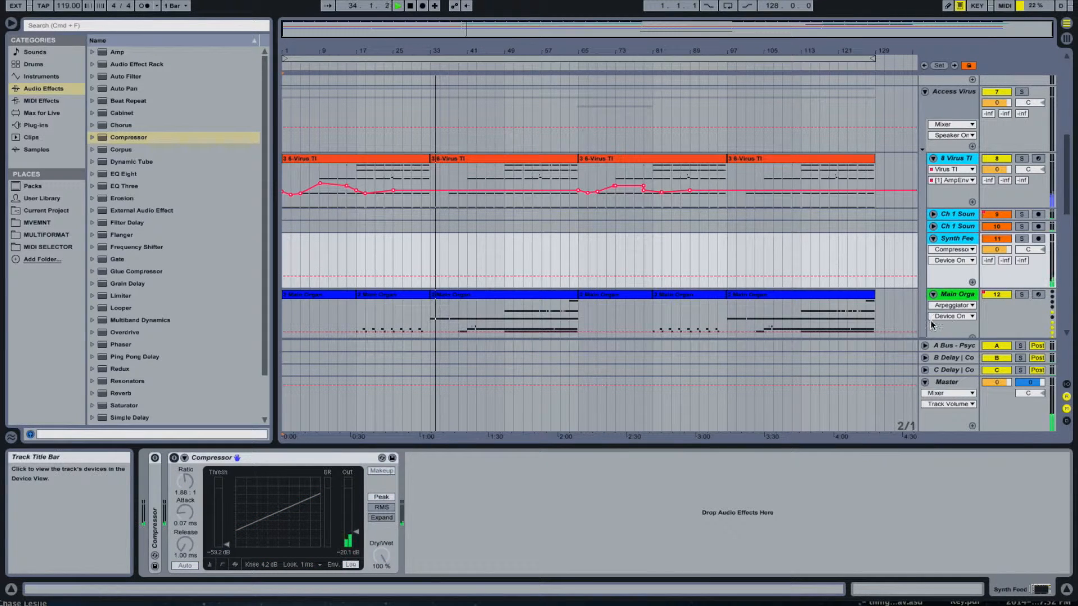
{"action": "left_click", "coordinate": [961, 240]}
{"action": "left_click", "coordinate": [964, 158], "text": "shift"}
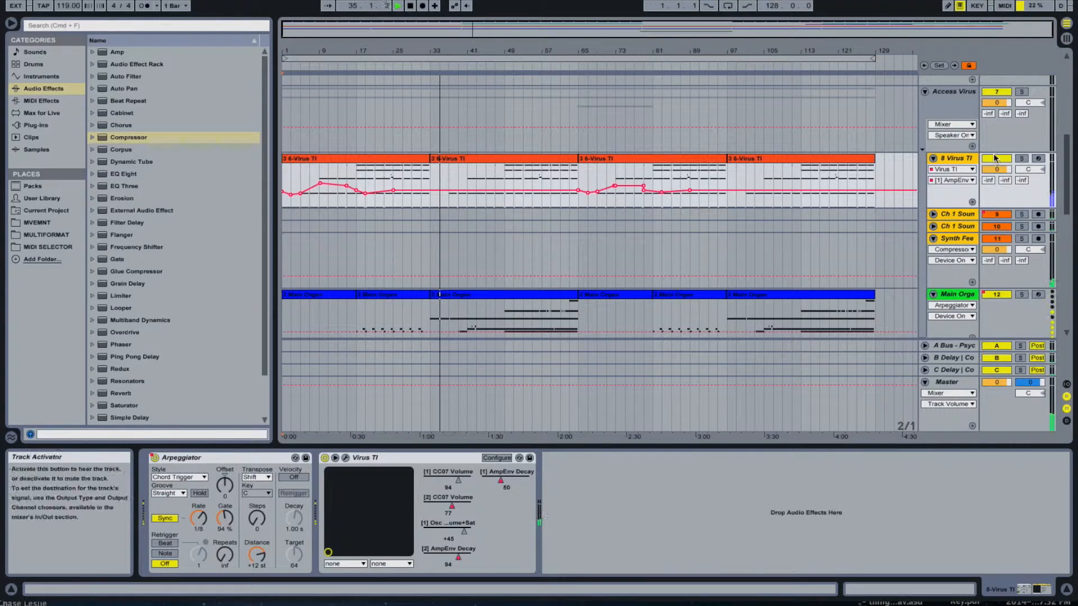
{"action": "left_click", "coordinate": [1020, 158]}
{"action": "left_click", "coordinate": [961, 238]}
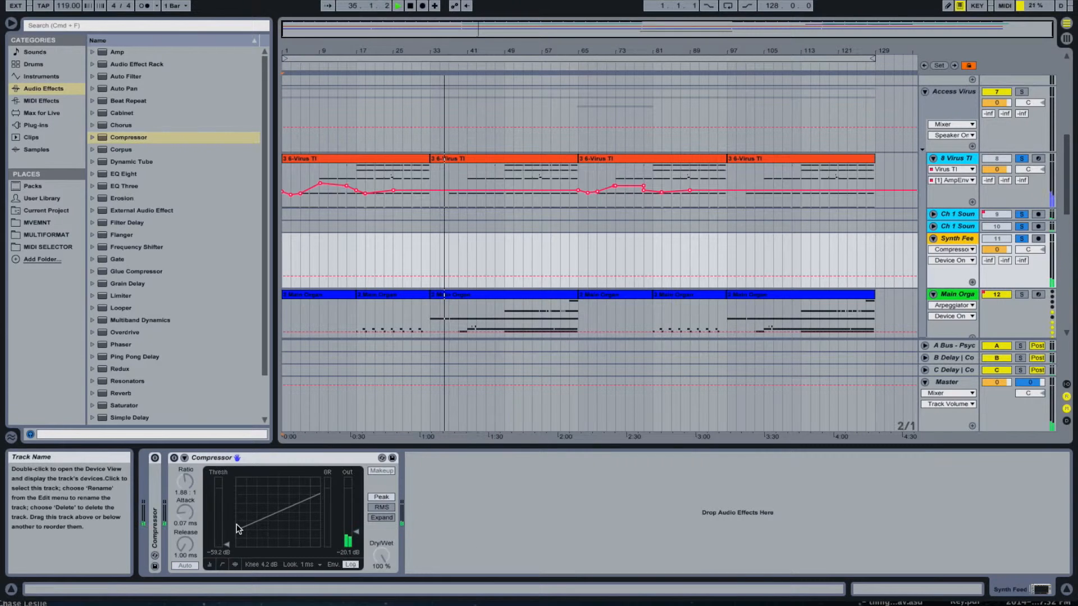
- Re-enable the Compressor on Synth Feed, compare it with the bypassed sound, and raise its output gain to -8.26 dB
{"action": "left_click", "coordinate": [174, 458]}
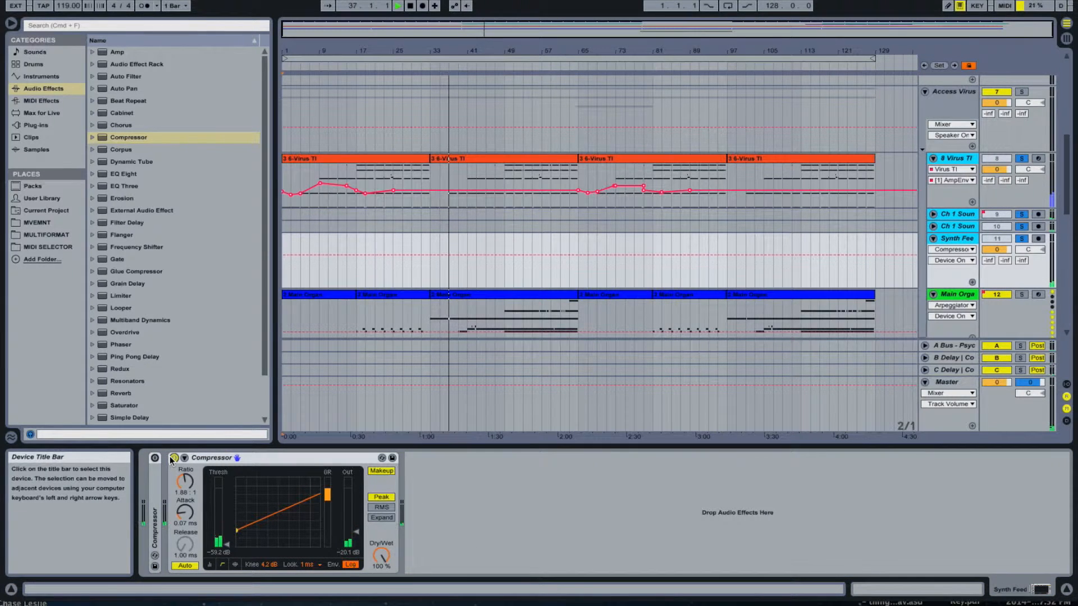
{"action": "left_click", "coordinate": [173, 458]}
{"action": "left_click", "coordinate": [174, 458]}
{"action": "left_click", "coordinate": [356, 532]}
{"action": "left_click_drag", "start_coordinate": [355, 532], "coordinate": [356, 523]}
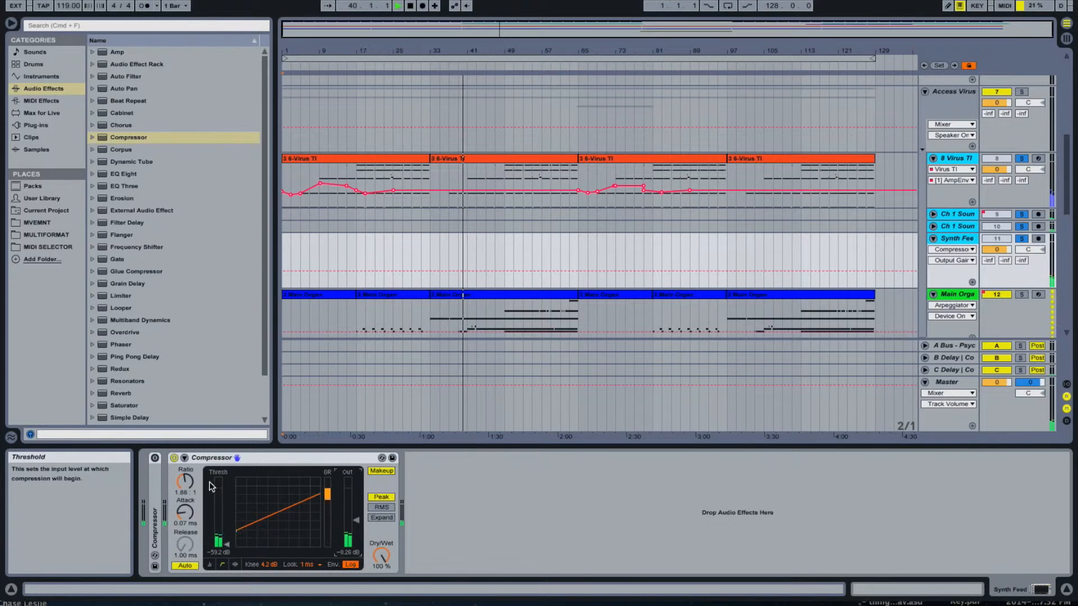
- Switch the Compressor off and on repeatedly to compare the synth's compressed and uncompressed loudness
{"action": "left_click", "coordinate": [174, 458]}
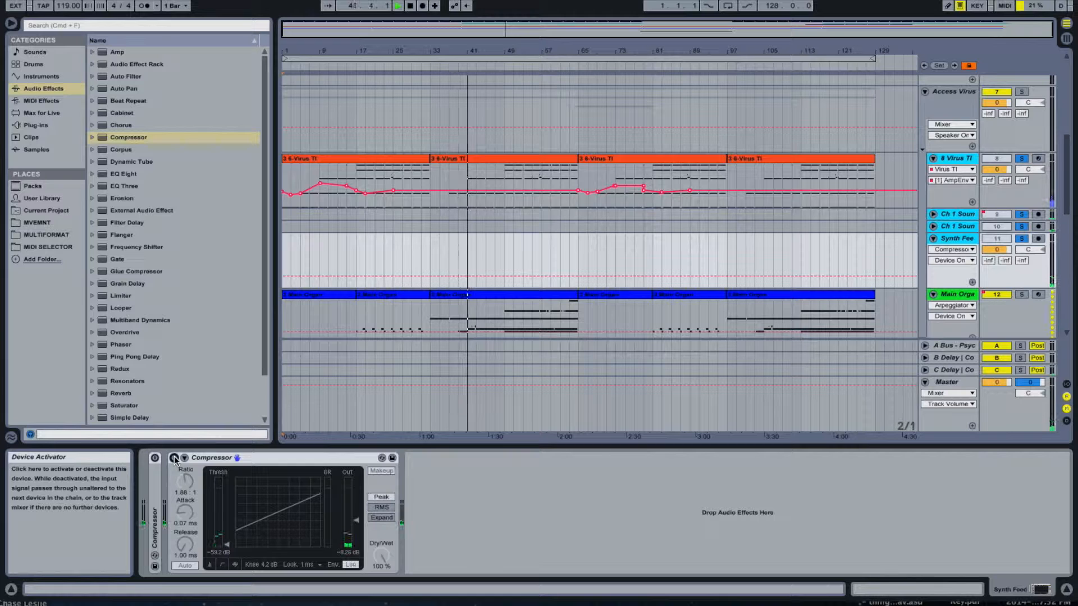
{"action": "left_click", "coordinate": [174, 458]}
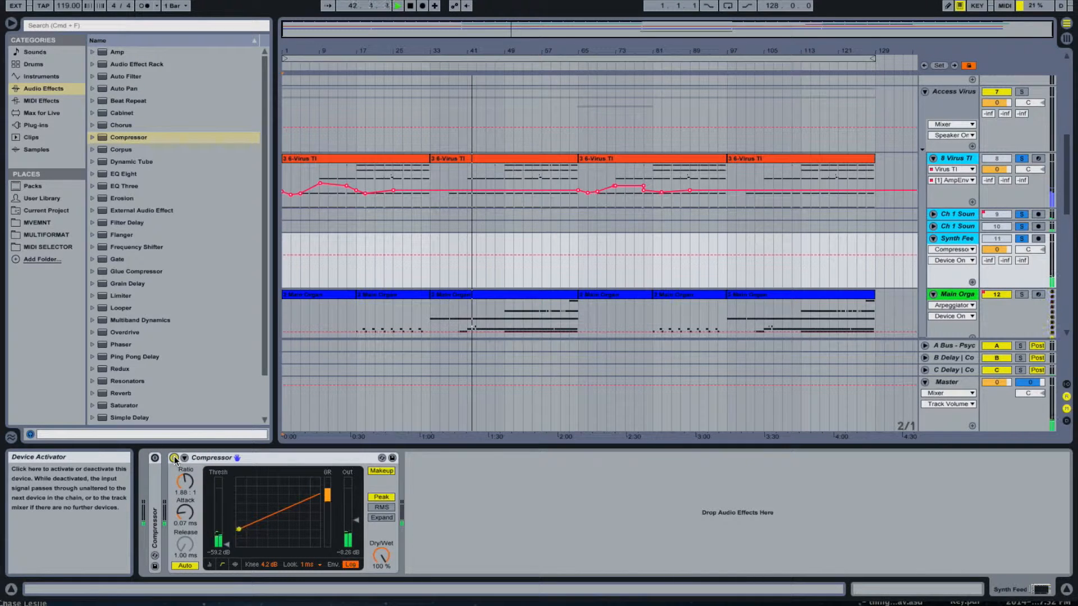
{"action": "left_click", "coordinate": [174, 458]}
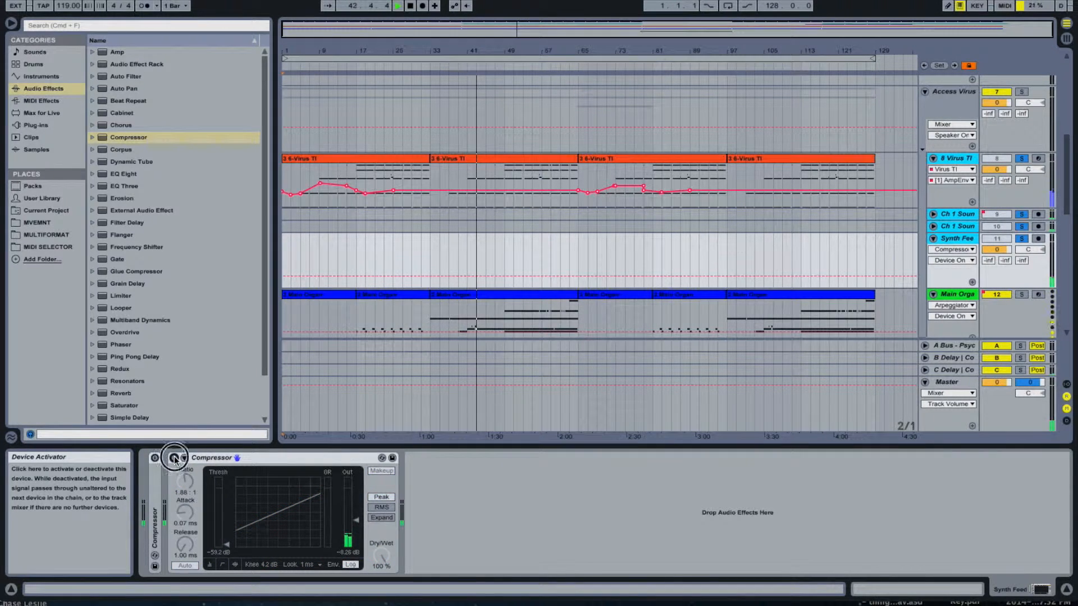
{"action": "left_click", "coordinate": [174, 458]}
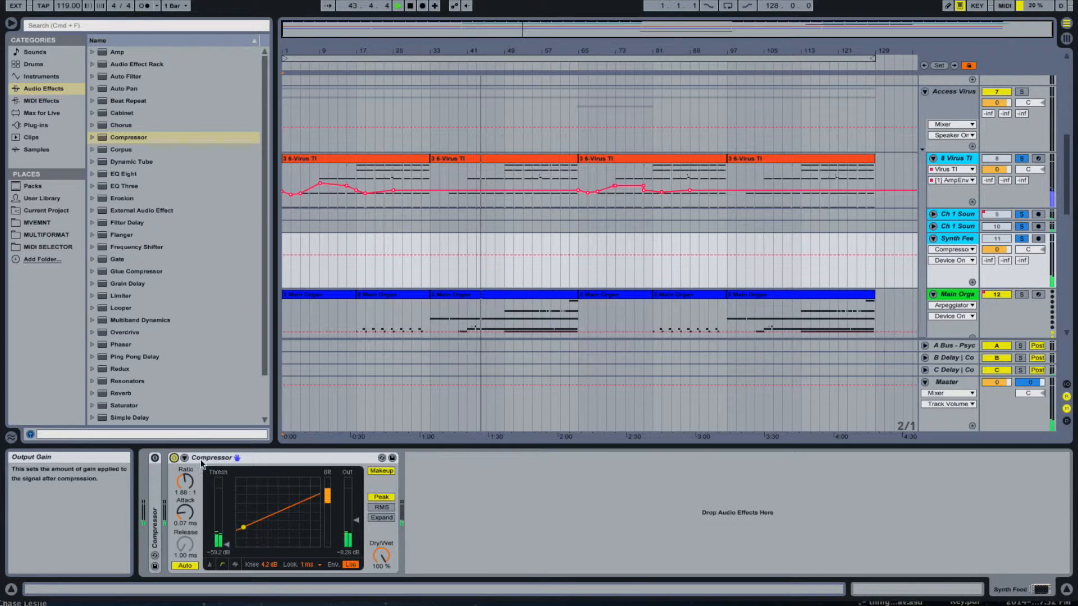
{"action": "left_click", "coordinate": [174, 458]}
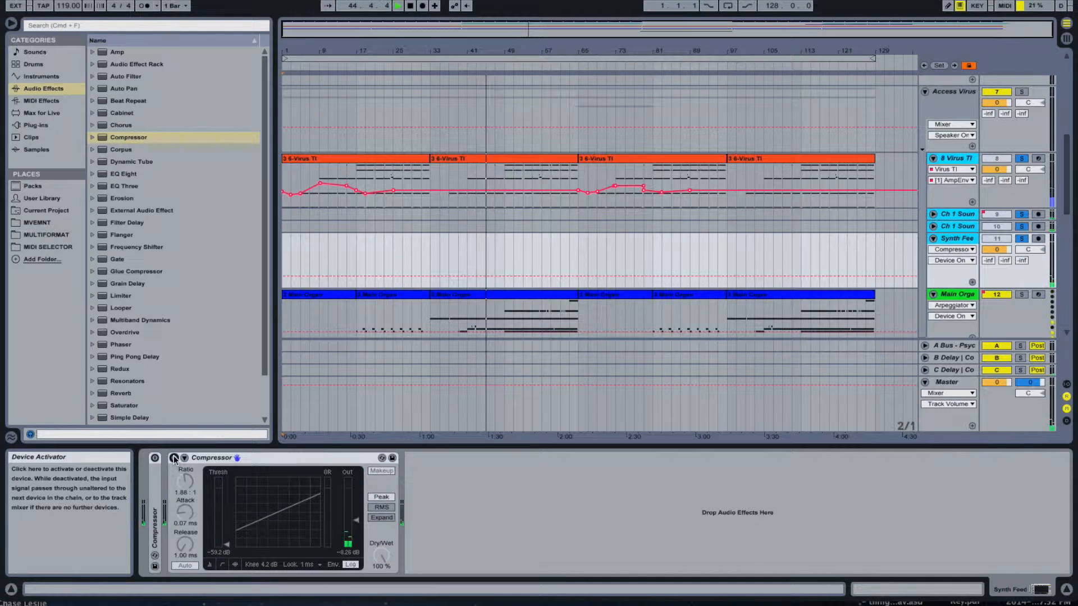
{"action": "left_click", "coordinate": [174, 458]}
- Fine-tune the Compressor to -9.58 dB output gain and a 1.94:1 ratio, and compare the result with it bypassed
{"action": "left_click", "coordinate": [235, 564]}
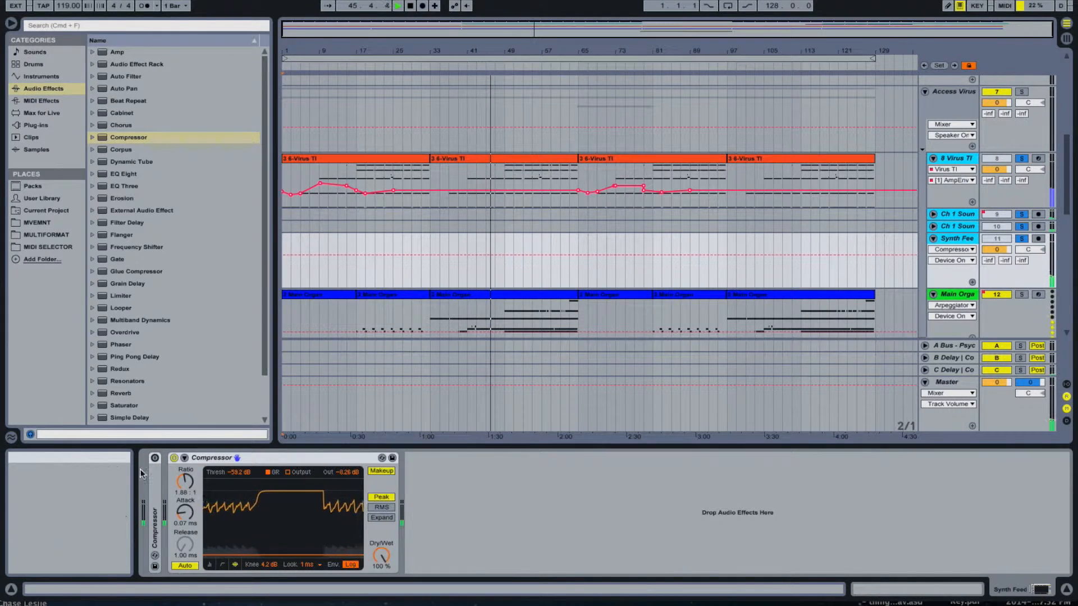
{"action": "left_click", "coordinate": [209, 564]}
{"action": "left_click_drag", "start_coordinate": [278, 525], "coordinate": [278, 530]}
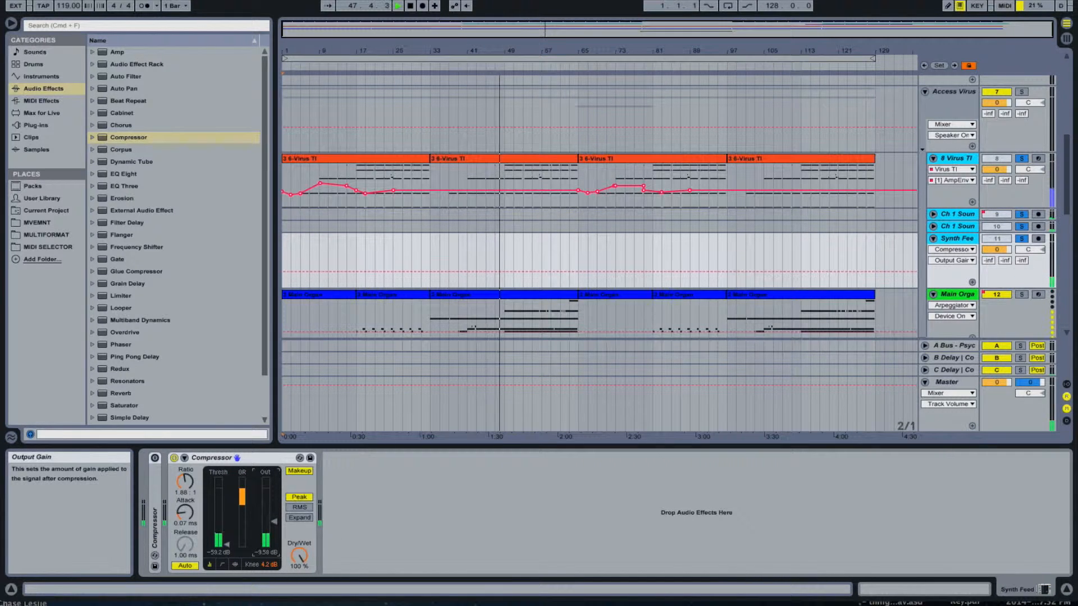
{"action": "left_click", "coordinate": [235, 564]}
{"action": "left_click_drag", "start_coordinate": [185, 482], "coordinate": [185, 478]}
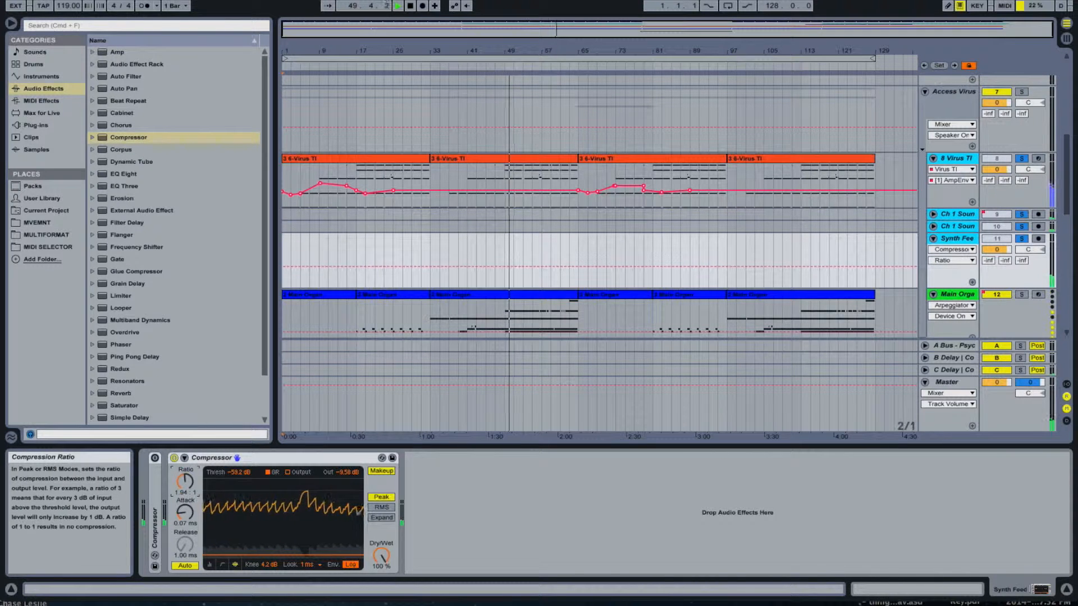
{"action": "left_click", "coordinate": [174, 458]}
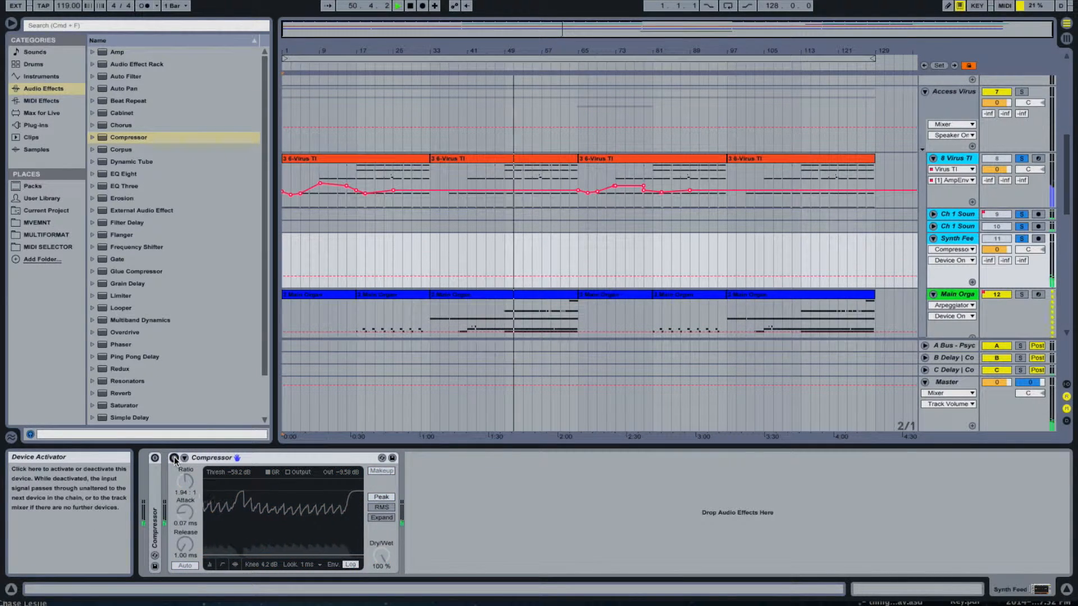
{"action": "left_click", "coordinate": [174, 458]}
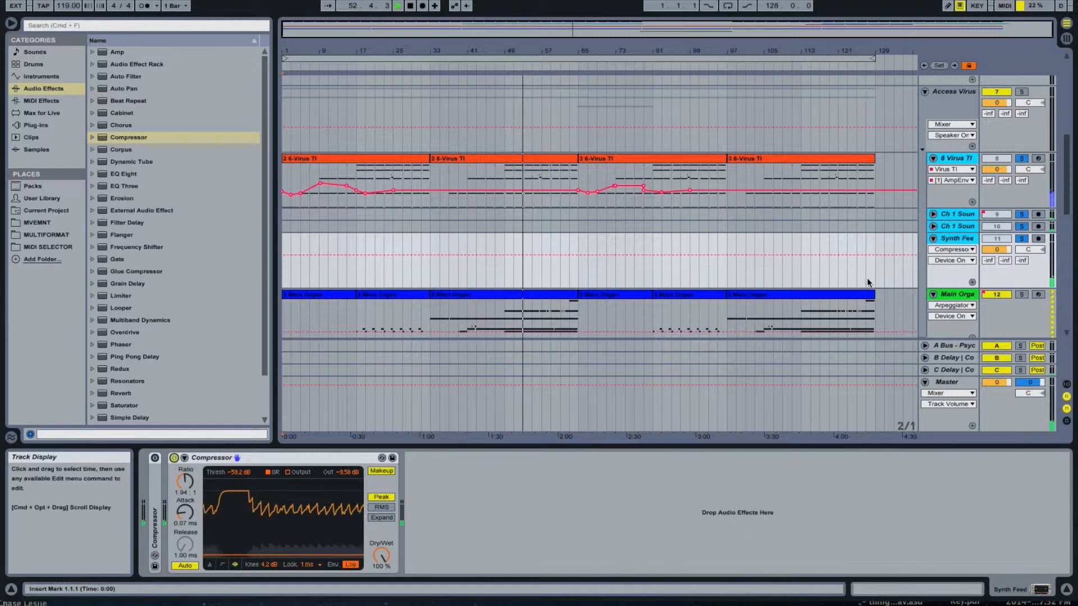
- Solo the Main Organ track together with its Ch 2 and audio tracks in place of the Virus tracks
{"action": "scroll", "coordinate": [865, 268], "scroll_direction": "down", "scroll_amount": 4}
{"action": "left_click", "coordinate": [957, 286]}
{"action": "left_click", "coordinate": [958, 204]}
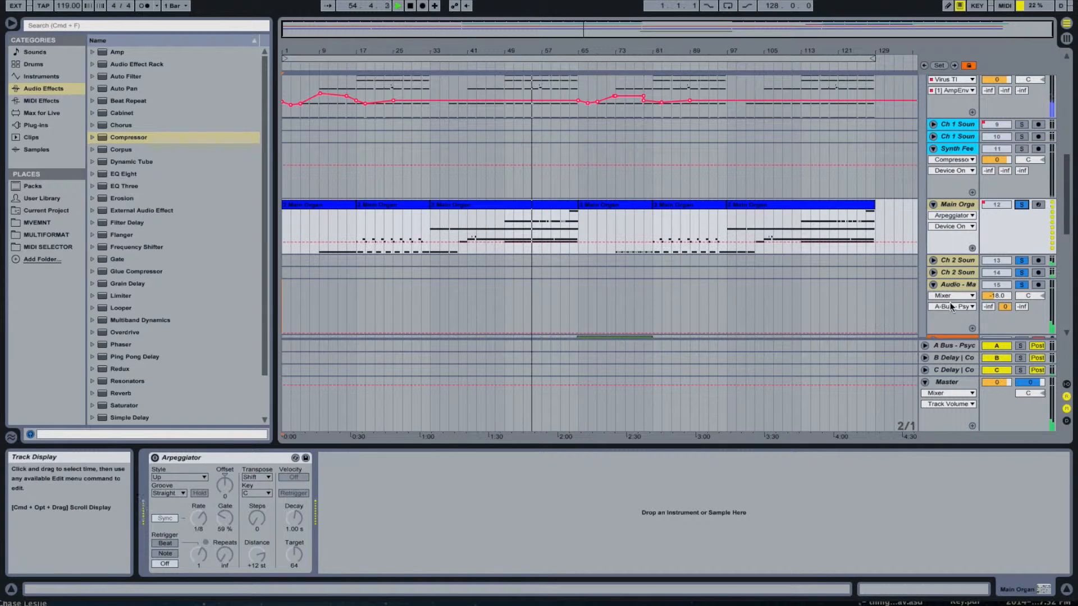
- Add a Compressor after EQ Eight on the Audio - Main Organ track with -11.6 dB output gain, maximum ratio and 0.01 ms attack
{"action": "left_click", "coordinate": [952, 317]}
{"action": "left_click_drag", "start_coordinate": [142, 142], "coordinate": [494, 511]}
{"action": "left_click_drag", "start_coordinate": [586, 522], "coordinate": [585, 524]}
{"action": "left_click_drag", "start_coordinate": [496, 482], "coordinate": [497, 432]}
{"action": "left_click_drag", "start_coordinate": [497, 512], "coordinate": [497, 561]}
- Set the organ Compressor's threshold to -45.6 dB and ratio to 2.10:1, and replay the arrangement from bar 33
{"action": "left_click", "coordinate": [548, 564]}
{"action": "left_click", "coordinate": [534, 564]}
{"action": "left_click", "coordinate": [547, 564]}
{"action": "left_click_drag", "start_coordinate": [534, 476], "coordinate": [535, 580]}
{"action": "mouse_move", "coordinate": [501, 484]}
{"action": "left_mouse_down"}
{"action": "mouse_move", "coordinate": [501, 512]}
{"action": "mouse_move", "coordinate": [499, 486]}
{"action": "mouse_move", "coordinate": [502, 503]}
{"action": "left_mouse_up"}
{"action": "left_click", "coordinate": [534, 565]}
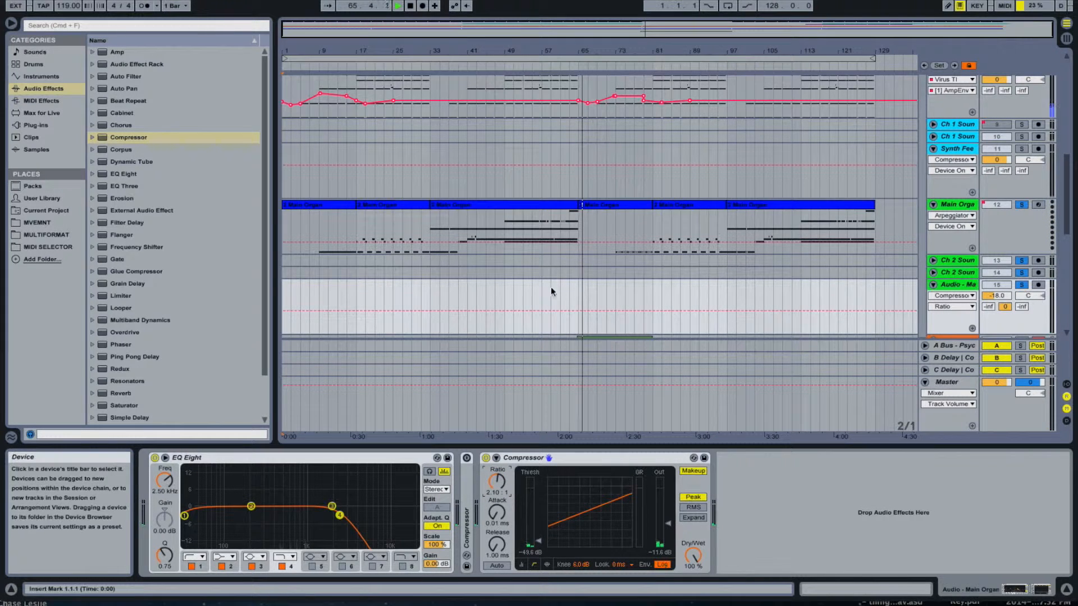
{"action": "left_click", "coordinate": [430, 69]}
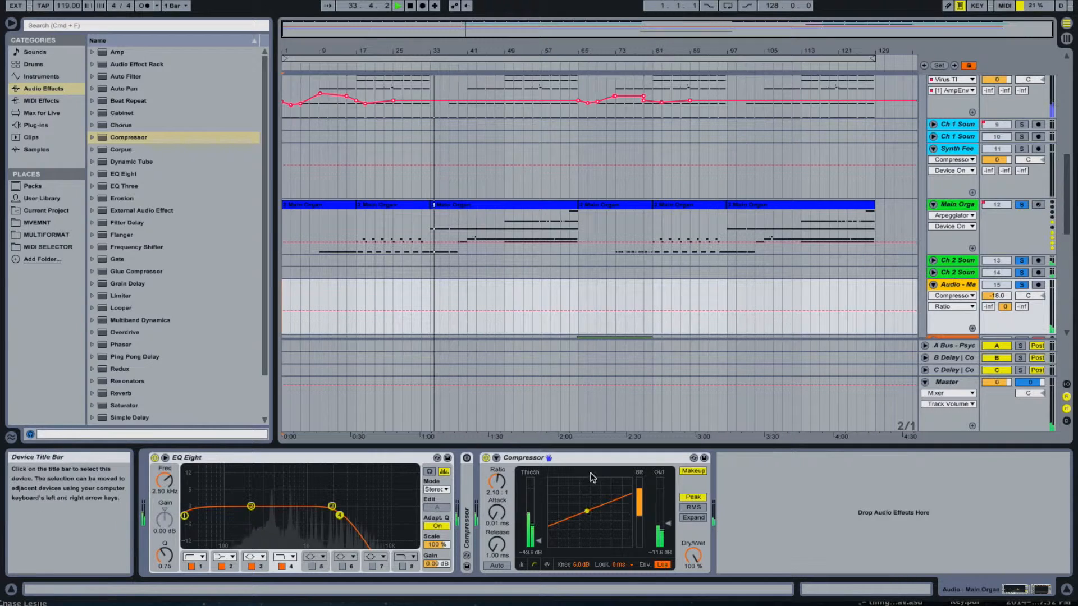
- Set the organ Compressor's output gain to -5.61 dB while comparing its loudness with the device bypassed
{"action": "left_click", "coordinate": [486, 458]}
{"action": "left_click", "coordinate": [486, 458]}
{"action": "left_click_drag", "start_coordinate": [668, 523], "coordinate": [668, 518]}
{"action": "left_click", "coordinate": [486, 458]}
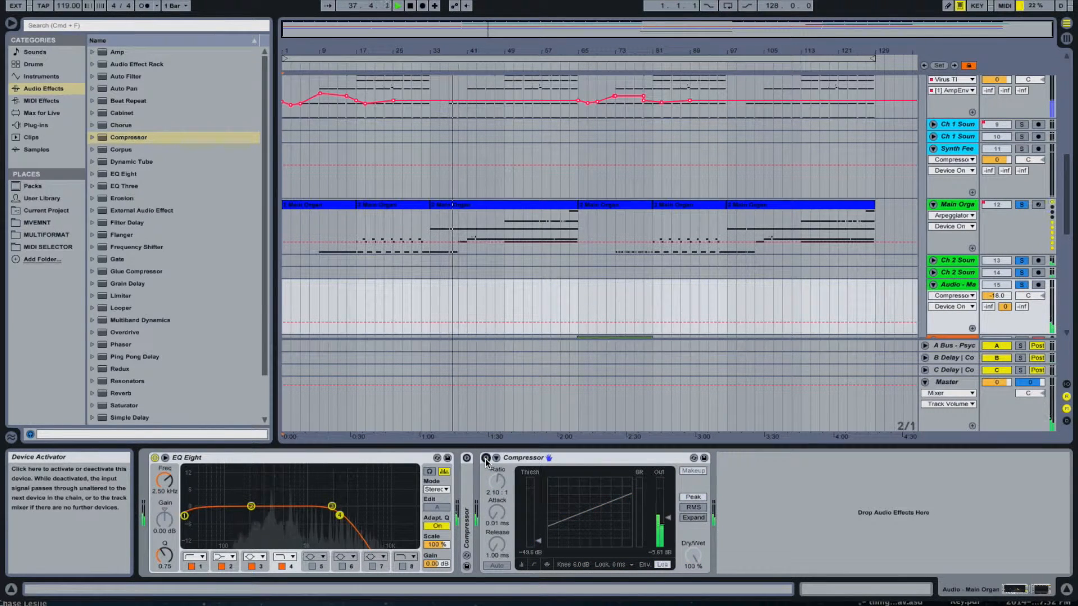
{"action": "left_click", "coordinate": [486, 458]}
- Set the organ Compressor's ratio to 1.85:1 and threshold to -37.0 dB using the activity view, checking against the bypassed sound
{"action": "left_click", "coordinate": [551, 564]}
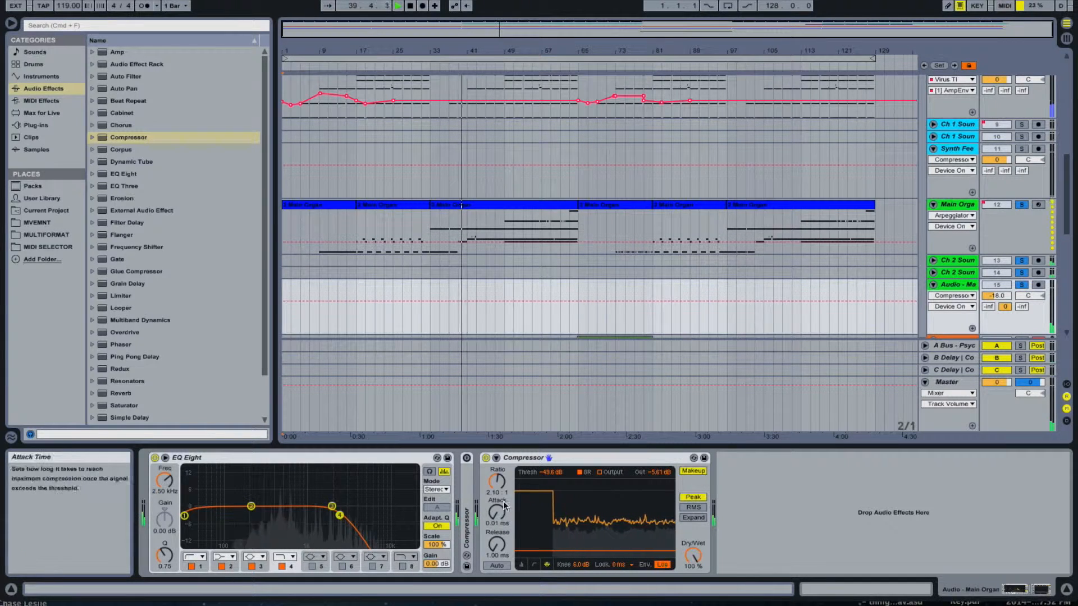
{"action": "left_click_drag", "start_coordinate": [497, 482], "coordinate": [497, 488]}
{"action": "left_click", "coordinate": [486, 458]}
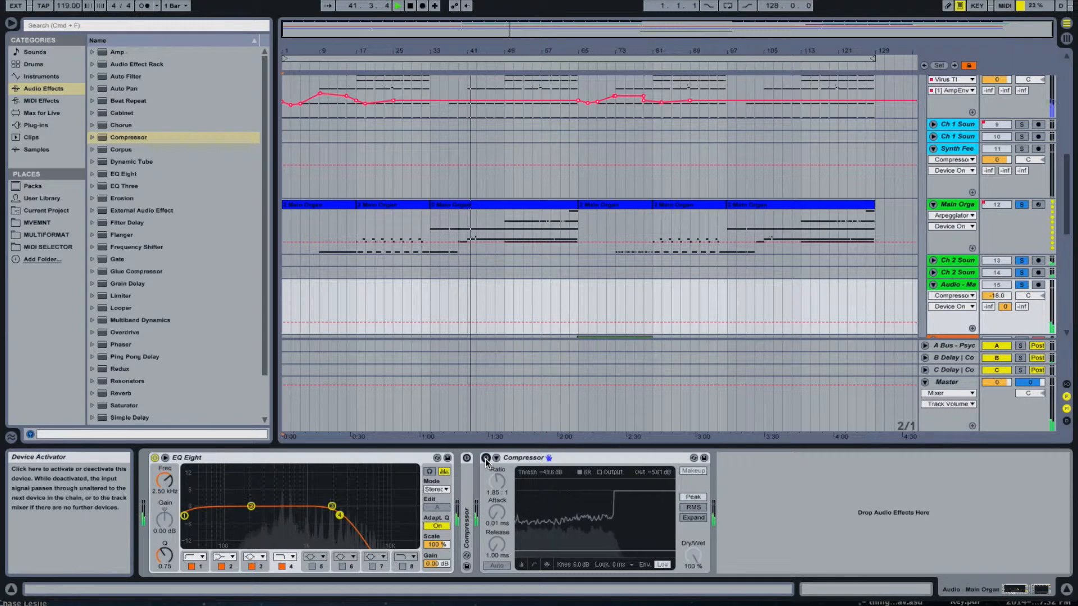
{"action": "left_click", "coordinate": [486, 458]}
{"action": "left_click_drag", "start_coordinate": [551, 472], "coordinate": [551, 462]}
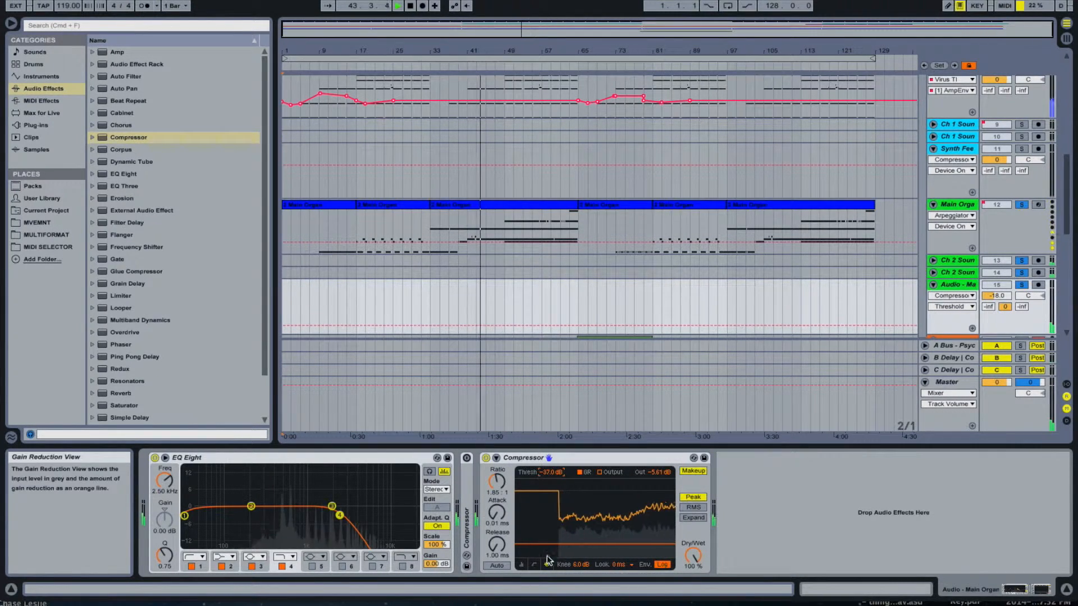
- Set the organ Compressor's attack to 0.27 ms and release to 73.9 ms, and enable automatic release in the collapsed view
{"action": "left_click", "coordinate": [521, 565]}
{"action": "left_click_drag", "start_coordinate": [496, 512], "coordinate": [496, 503]}
{"action": "left_click", "coordinate": [497, 566]}
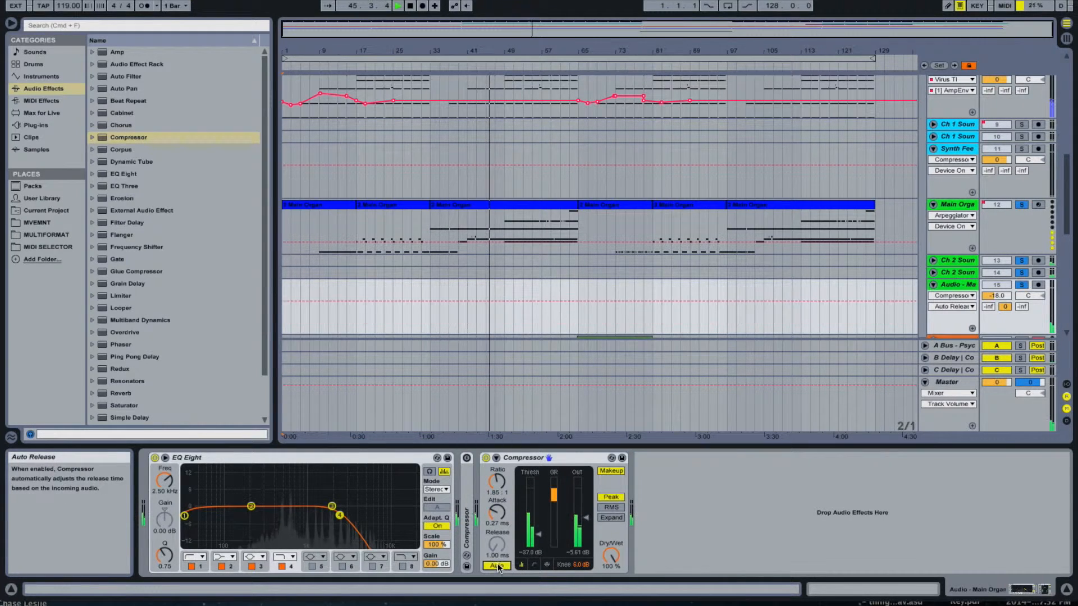
{"action": "left_click", "coordinate": [497, 566]}
{"action": "left_click_drag", "start_coordinate": [496, 544], "coordinate": [497, 532]}
{"action": "left_click", "coordinate": [498, 566]}
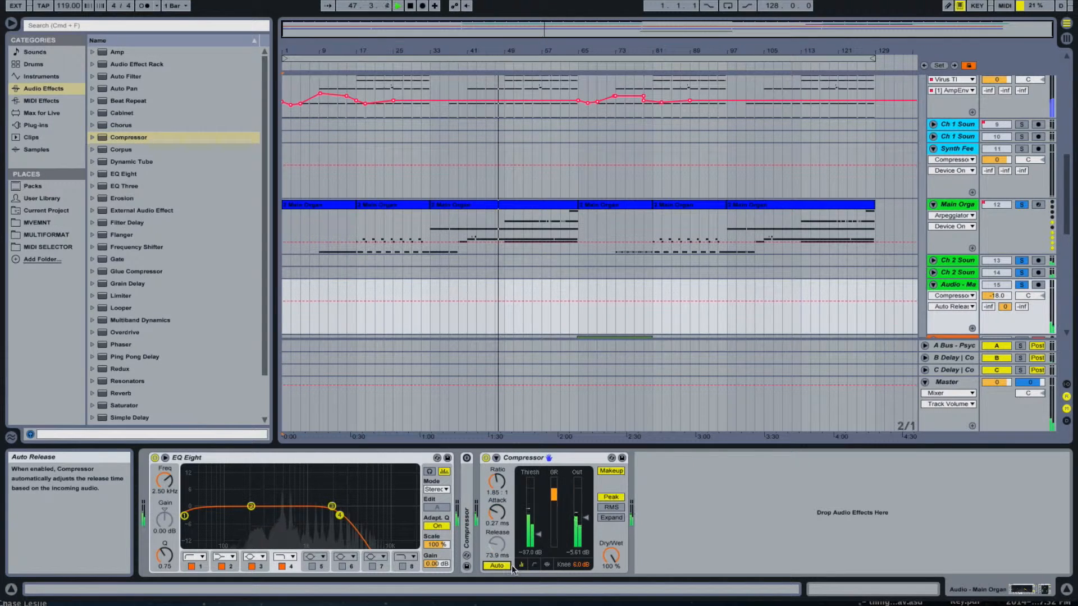
- Compare the organ Compressor in RMS and Peak modes and against bypass using the activity view, ending in Peak mode
{"action": "left_click", "coordinate": [486, 458]}
{"action": "left_click", "coordinate": [486, 458]}
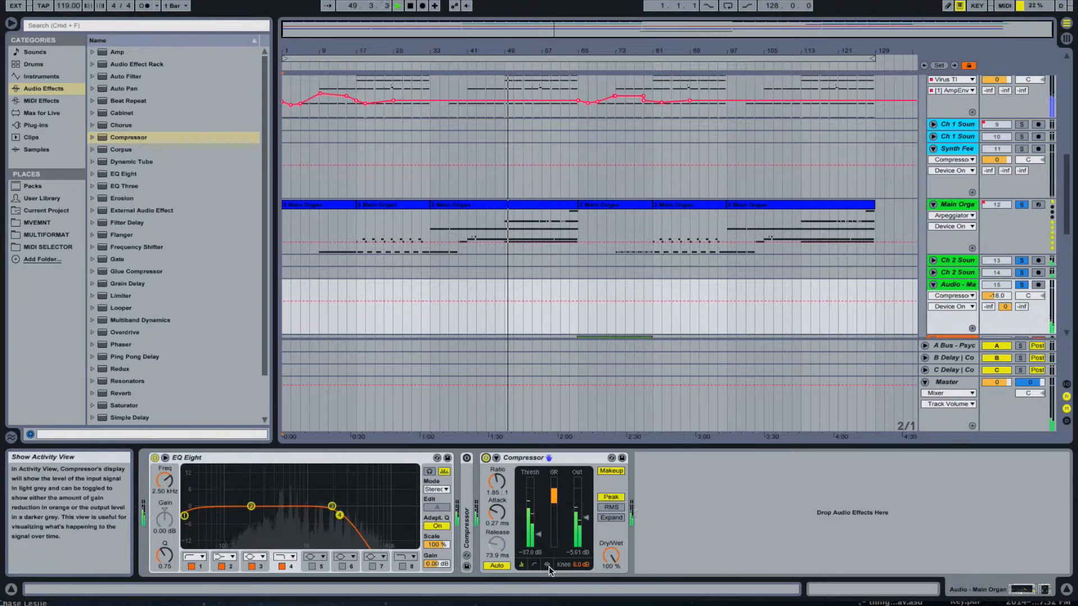
{"action": "left_click", "coordinate": [613, 508]}
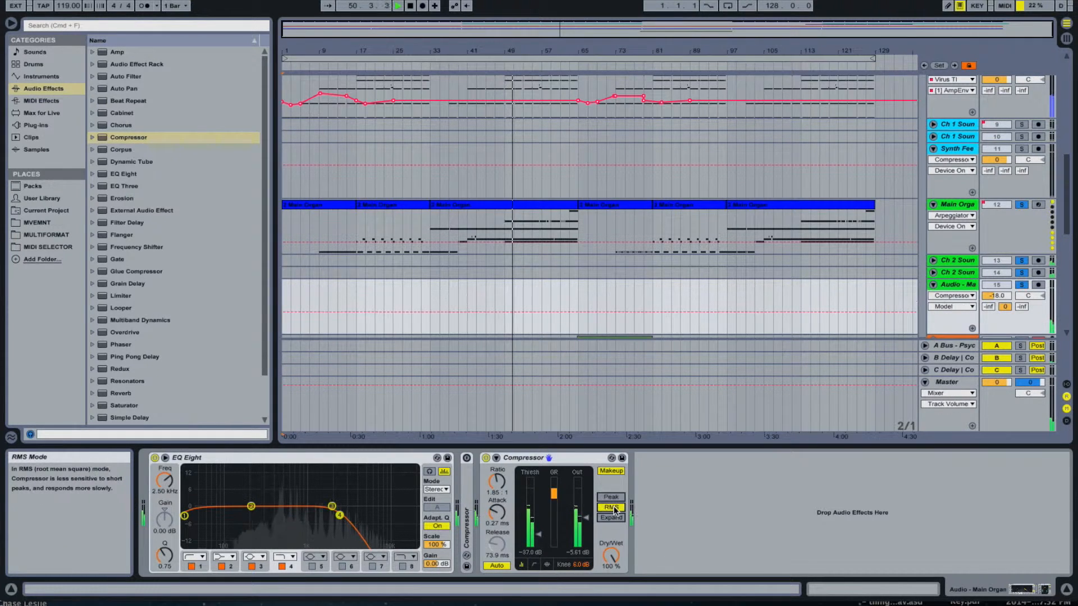
{"action": "left_click", "coordinate": [547, 564]}
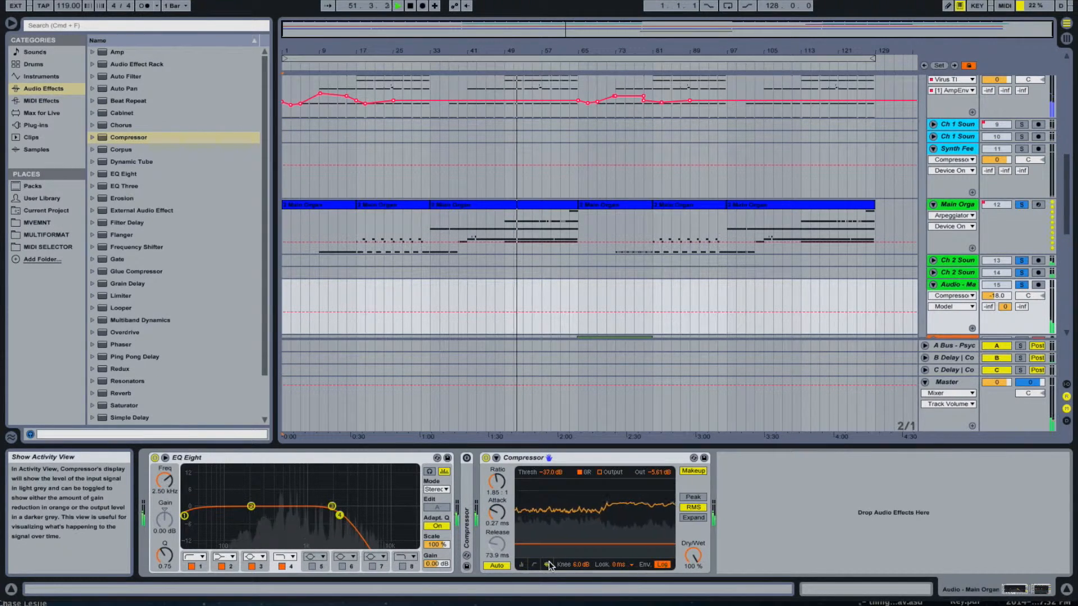
{"action": "left_click", "coordinate": [694, 508]}
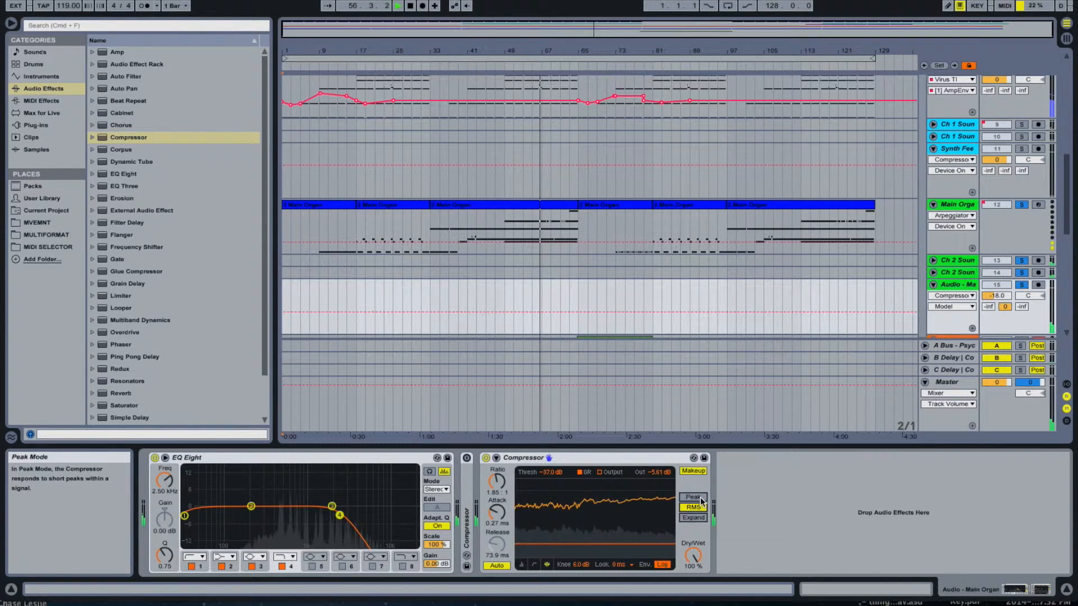
{"action": "left_click", "coordinate": [693, 497]}
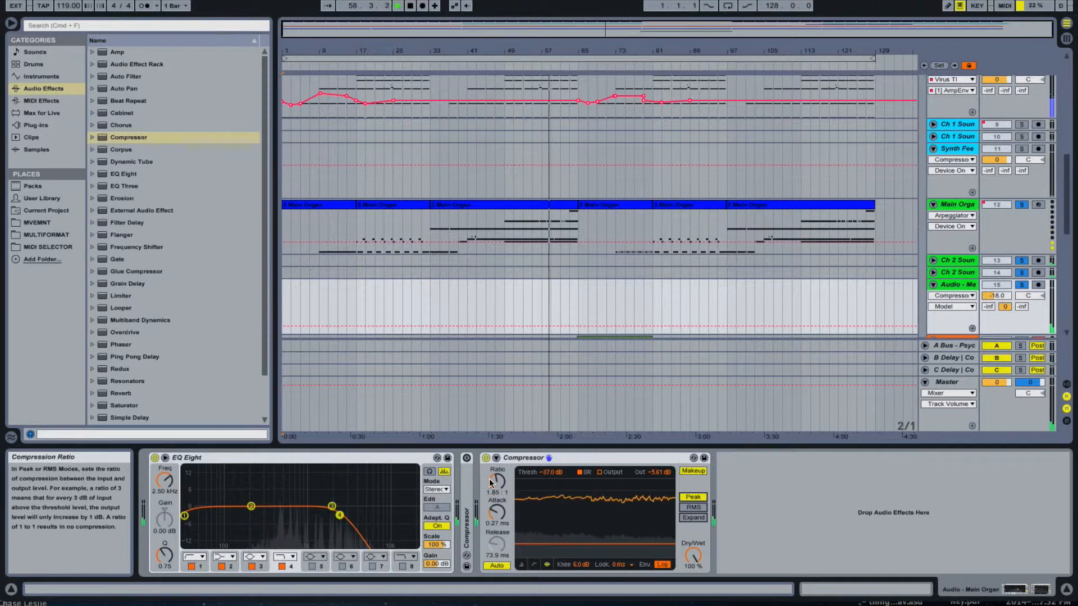
{"action": "left_click", "coordinate": [486, 458]}
{"action": "left_click", "coordinate": [486, 458]}
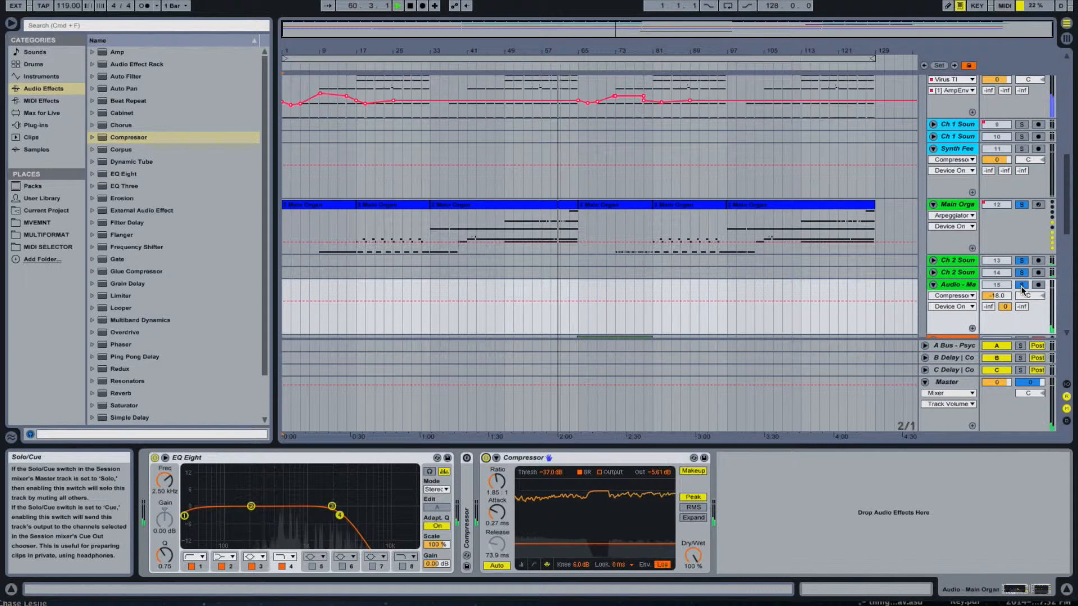
- Unsolo the organ tracks, replay the full arrangement from the beginning, and show the Synth Feed track's Compressor
{"action": "left_click", "coordinate": [1021, 285]}
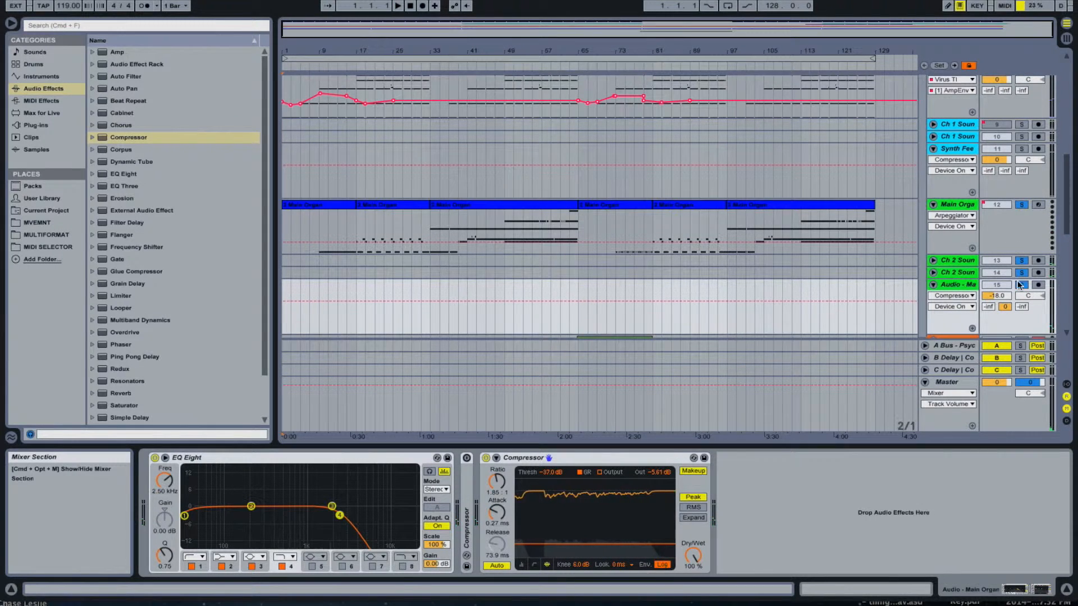
{"action": "key", "text": "space"}
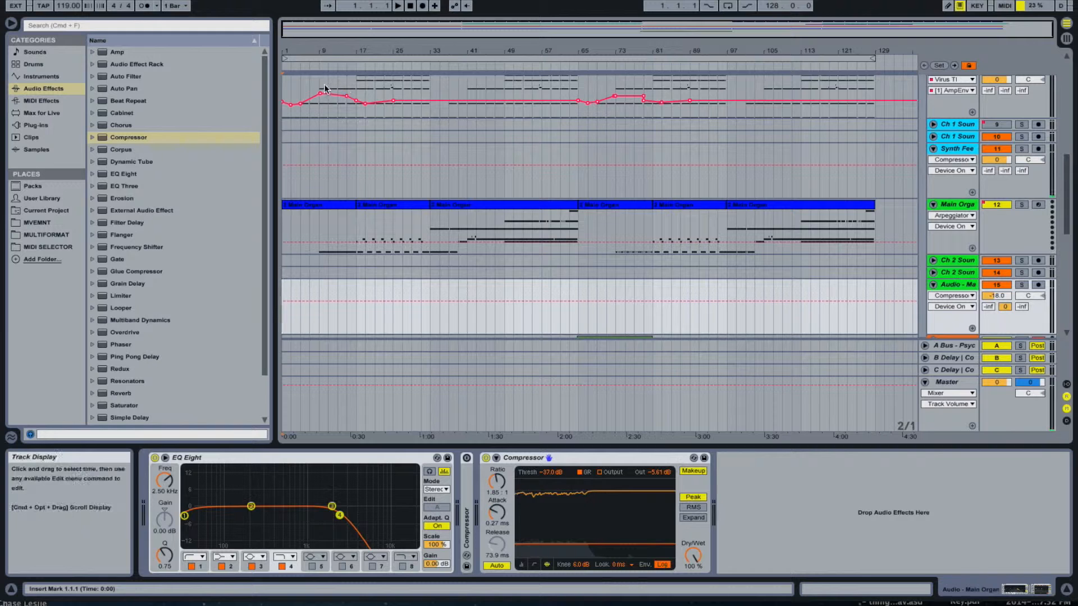
{"action": "left_click", "coordinate": [396, 6]}
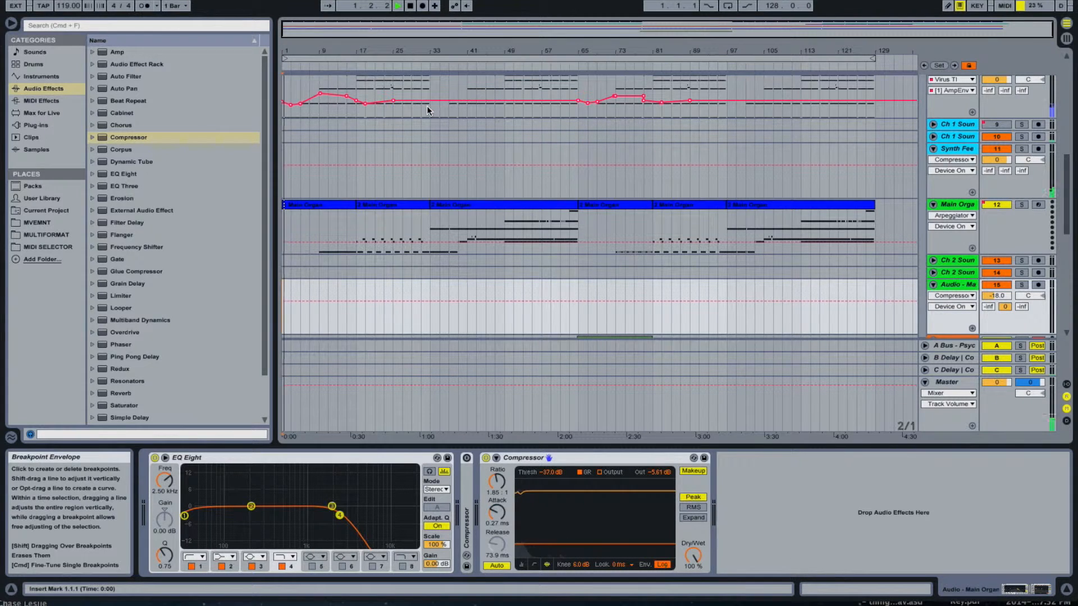
{"action": "left_click", "coordinate": [957, 147]}
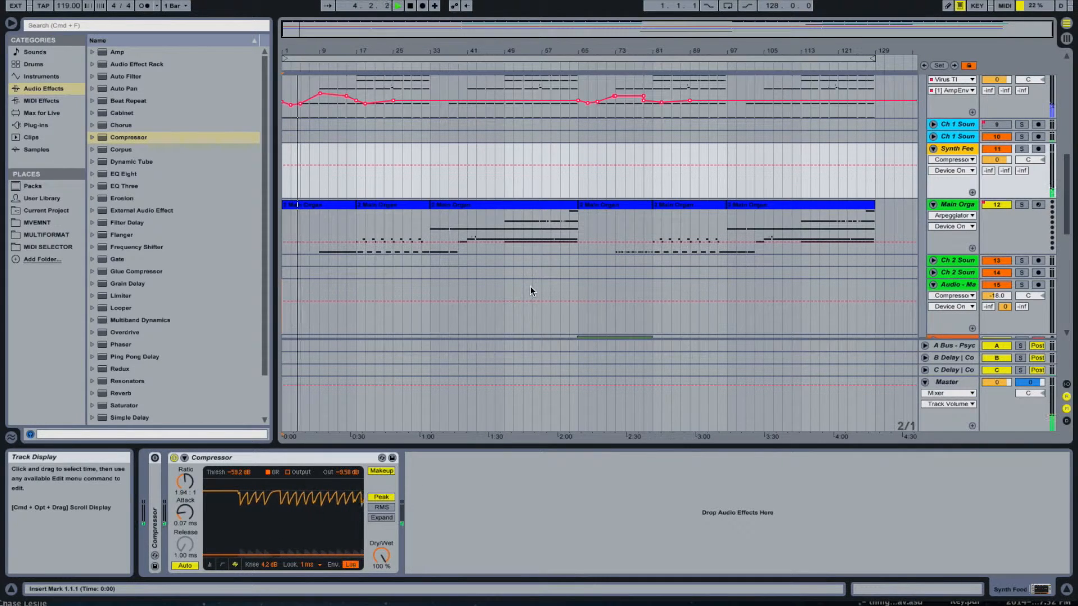
- Add a Compressor after Auto Filter on the Audio - Harm 2 track with infinite ratio, 0.01 ms attack and 1.00 ms release
{"action": "scroll", "coordinate": [699, 346], "scroll_direction": "down", "scroll_amount": 2}
{"action": "scroll", "coordinate": [701, 336], "scroll_direction": "down", "scroll_amount": 4}
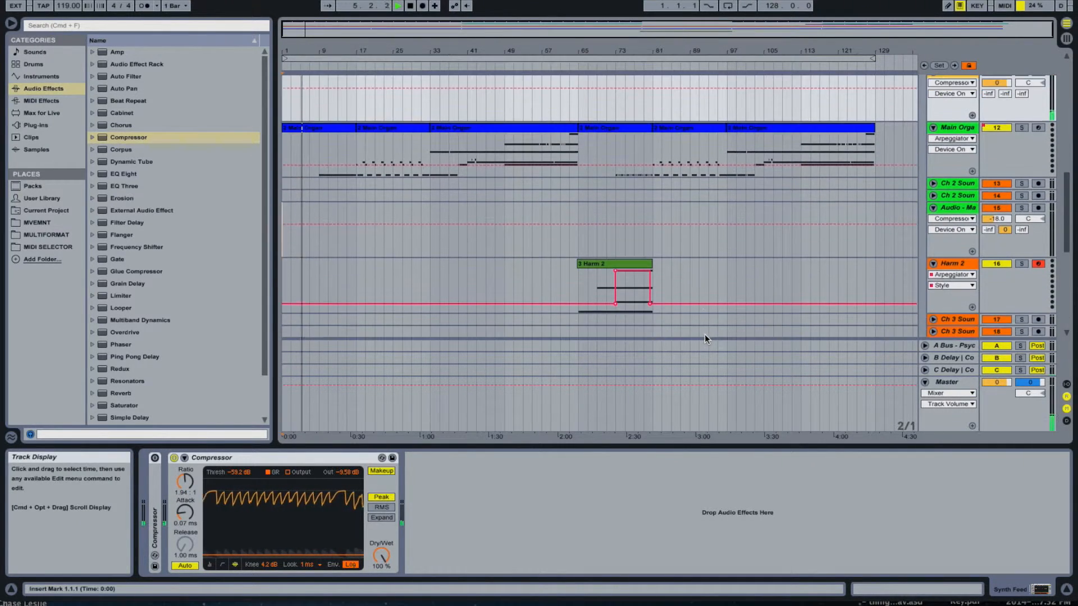
{"action": "left_click", "coordinate": [946, 304]}
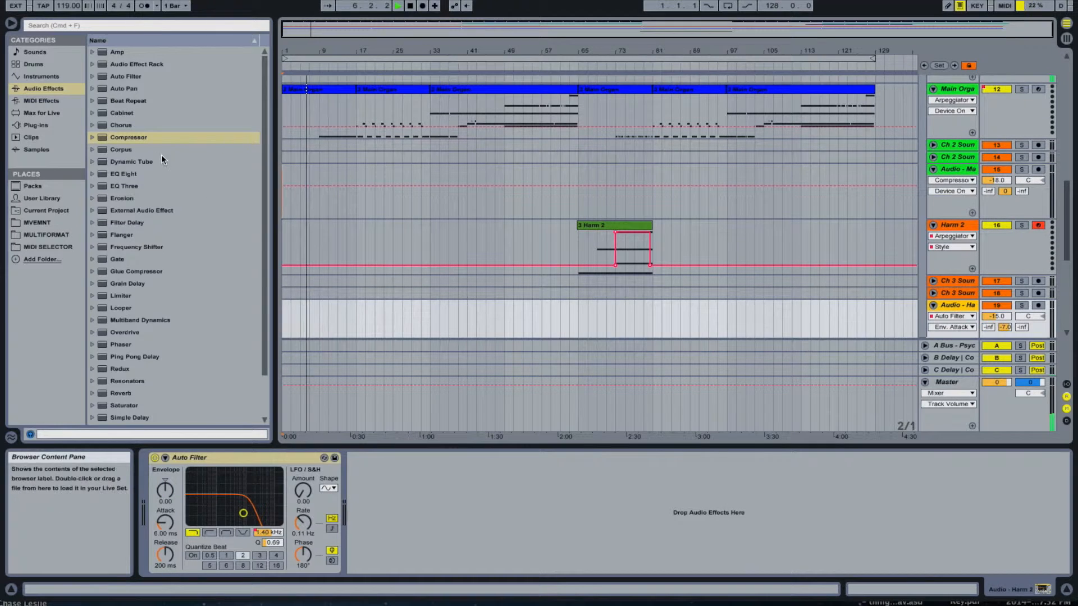
{"action": "left_click_drag", "start_coordinate": [143, 139], "coordinate": [432, 489]}
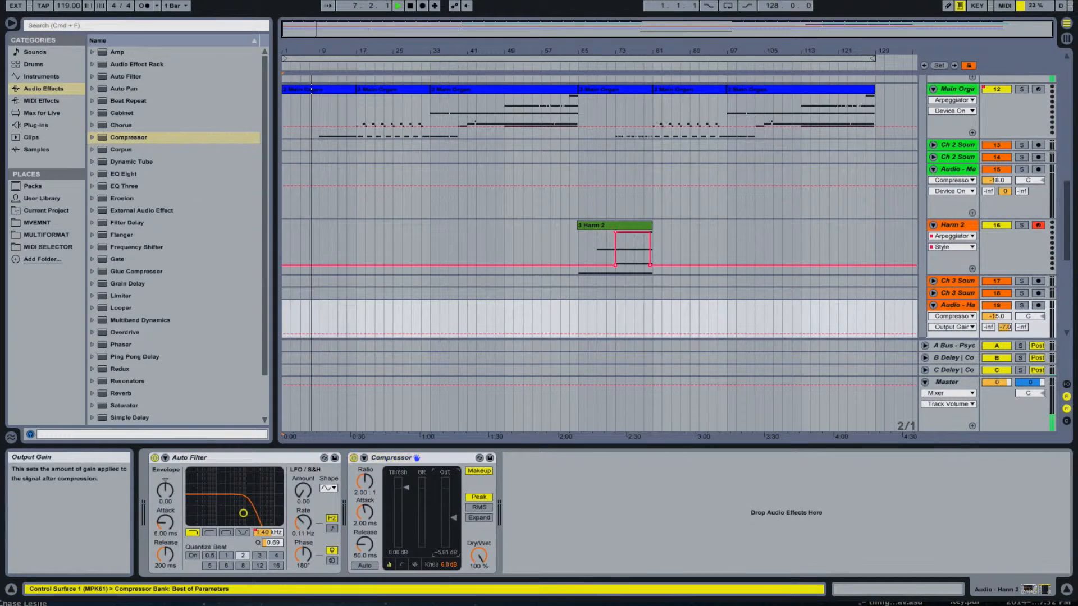
{"action": "left_click_drag", "start_coordinate": [365, 481], "coordinate": [364, 444]}
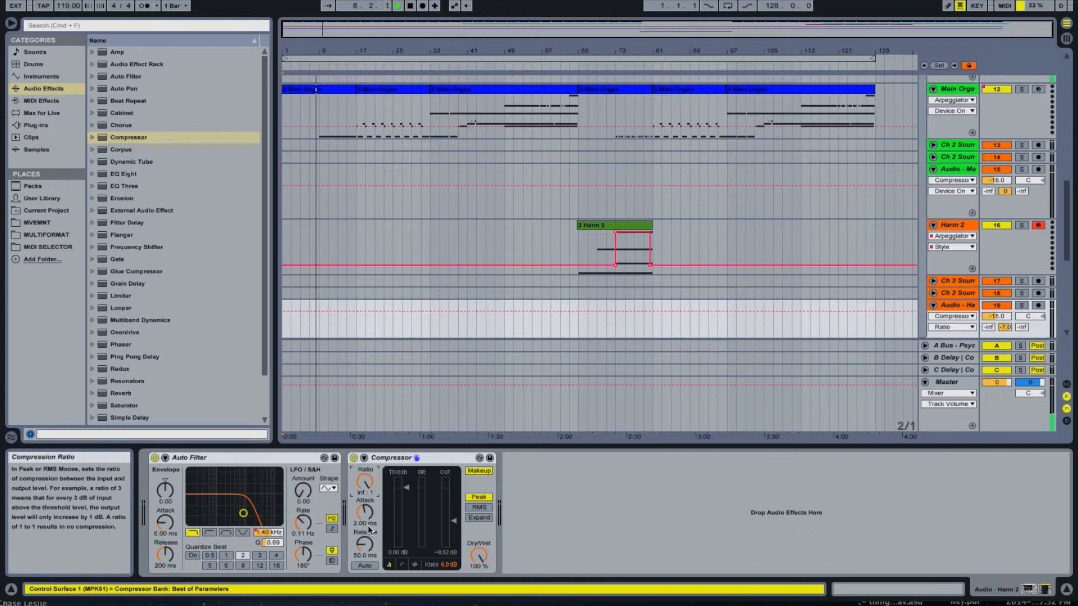
{"action": "left_click_drag", "start_coordinate": [366, 533], "coordinate": [366, 561]}
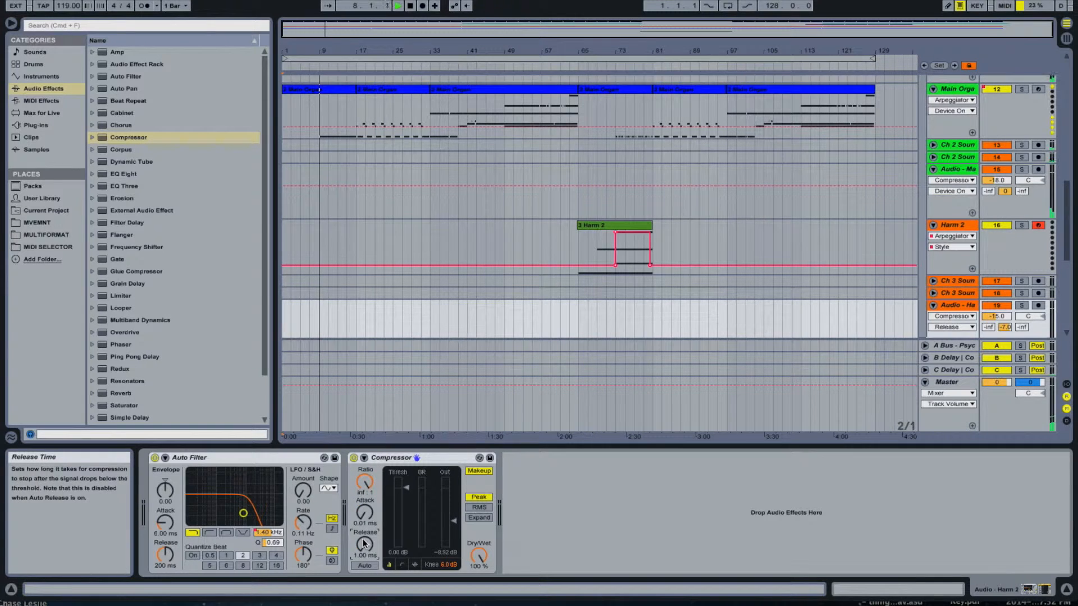
- Play from the start of the Harm 2 clip and set its Compressor to -15.5 dB output gain and -30.4 dB threshold
{"action": "left_click", "coordinate": [577, 65]}
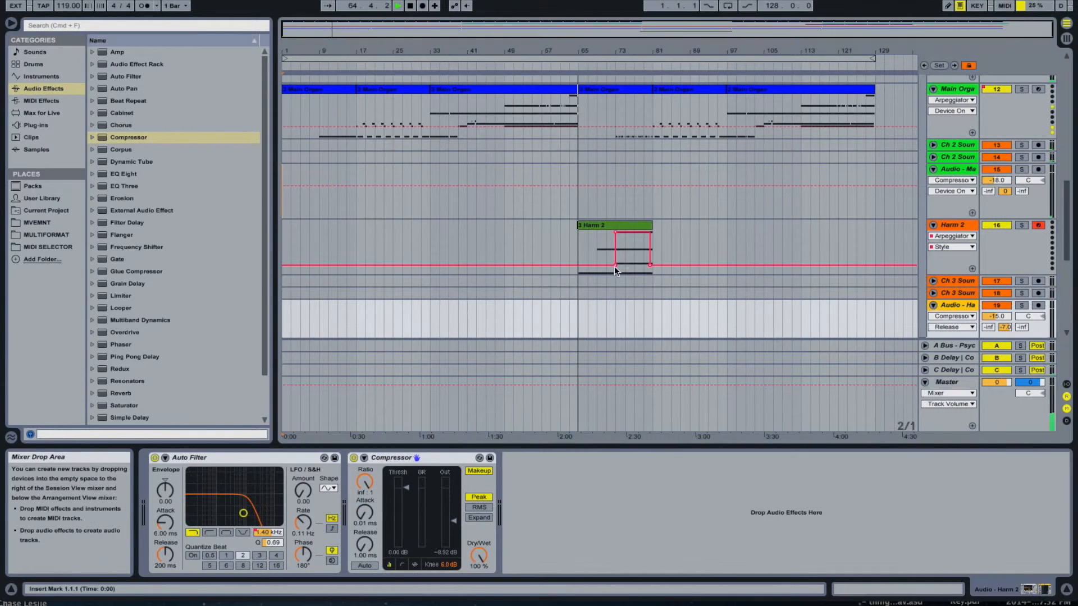
{"action": "left_click", "coordinate": [415, 564]}
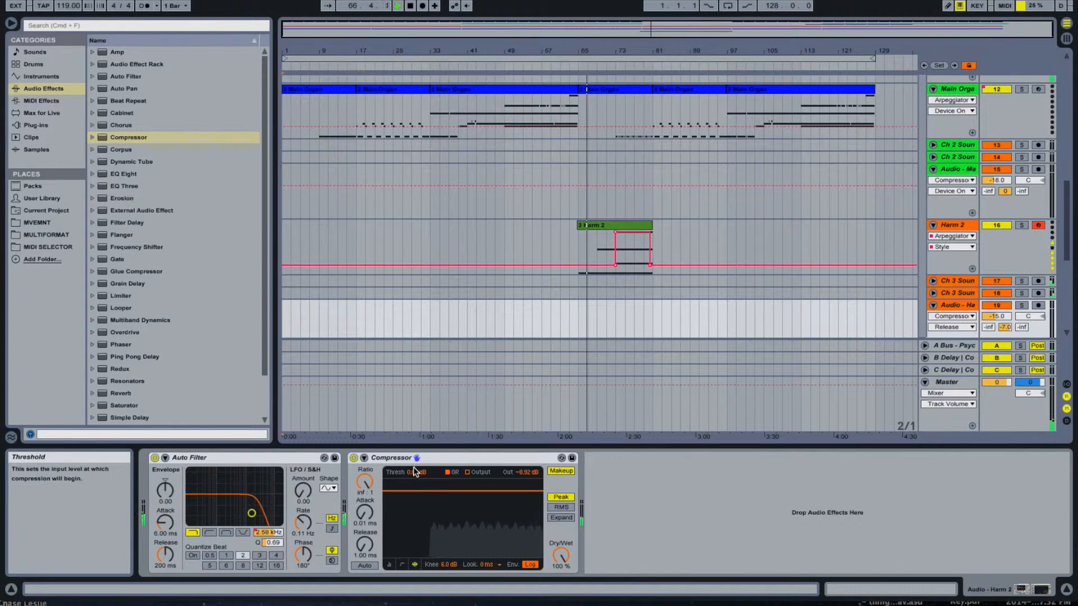
{"action": "left_click", "coordinate": [389, 564]}
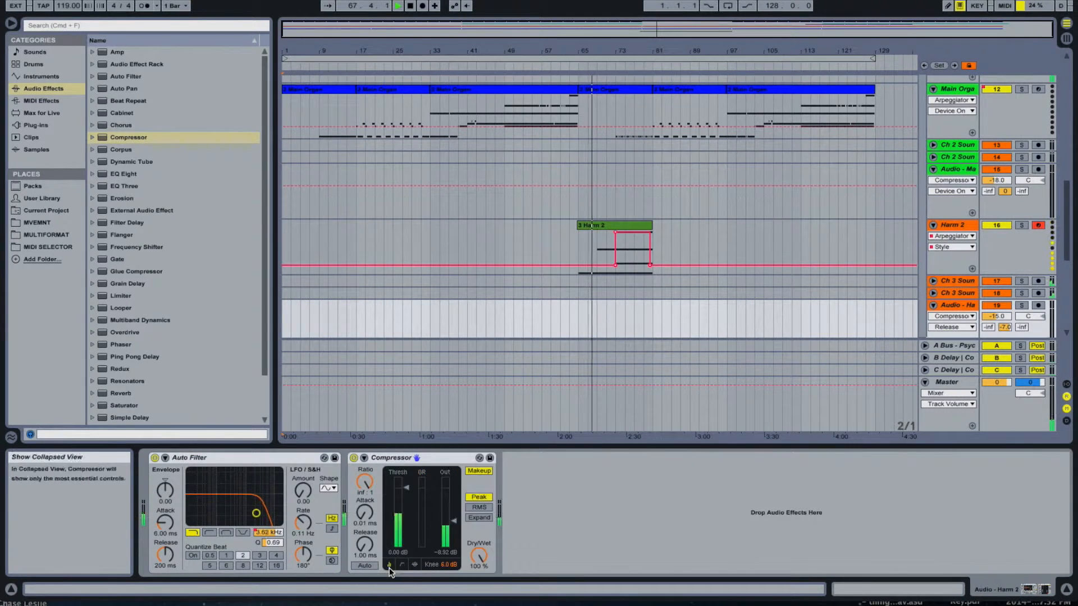
{"action": "left_click", "coordinate": [414, 564]}
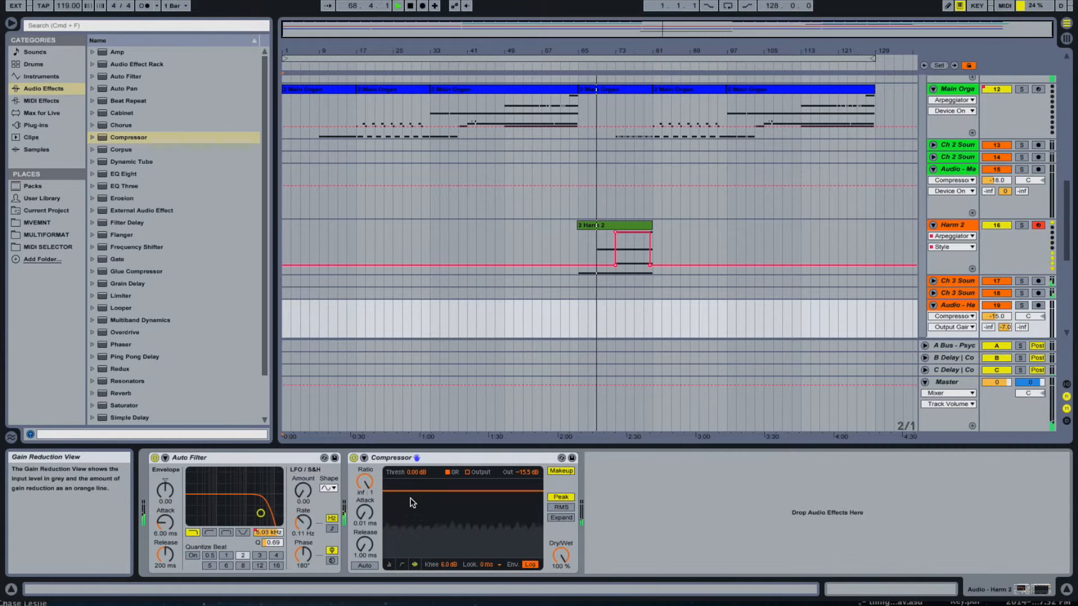
{"action": "left_click_drag", "start_coordinate": [416, 472], "coordinate": [416, 513]}
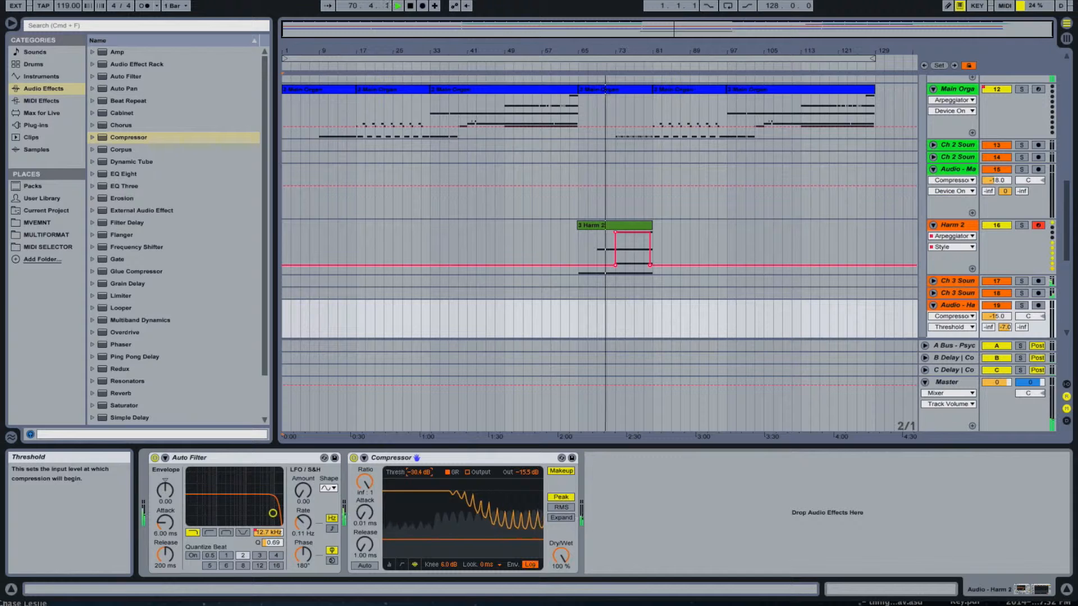
- Set the Harm 2 Compressor's ratio to 2.38:1, knee to 3.4 dB and lookahead to 1 ms in the transfer curve view
{"action": "left_click_drag", "start_coordinate": [365, 484], "coordinate": [364, 502]}
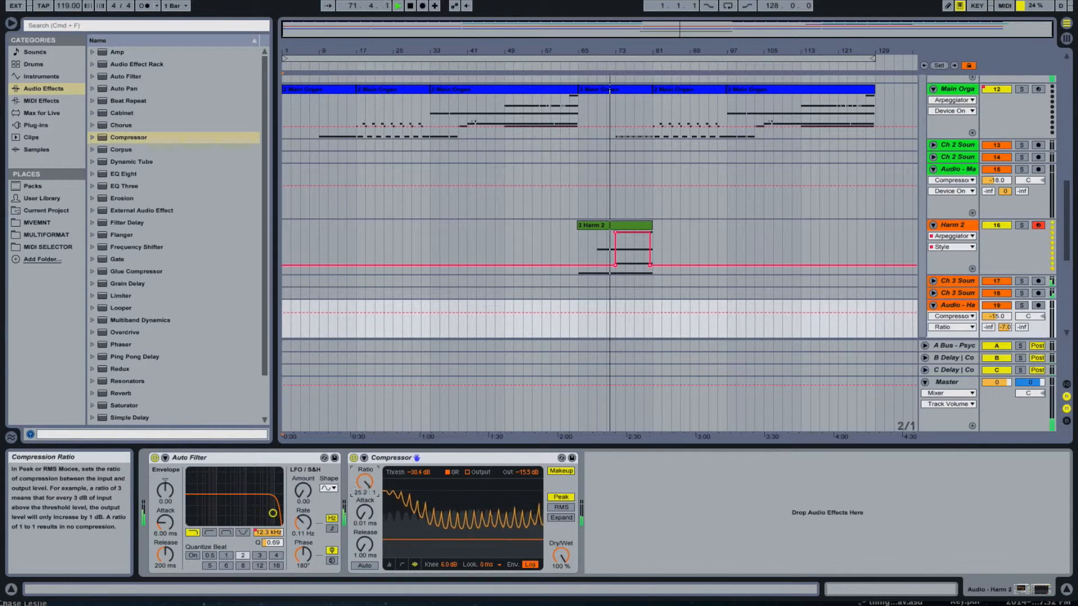
{"action": "left_click", "coordinate": [403, 565]}
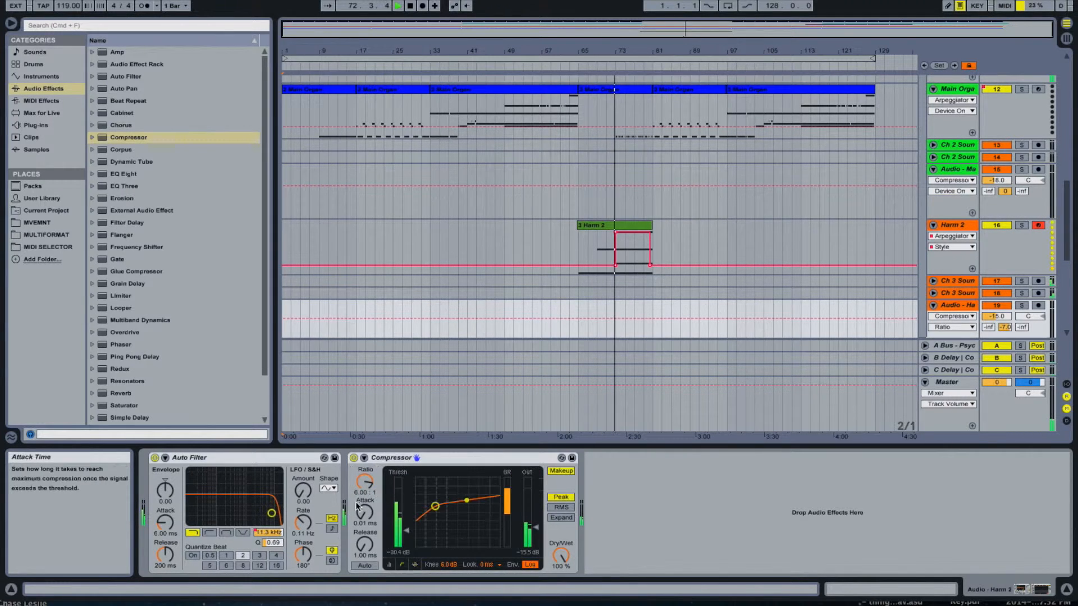
{"action": "left_click_drag", "start_coordinate": [364, 483], "coordinate": [365, 492]}
{"action": "left_click_drag", "start_coordinate": [449, 565], "coordinate": [448, 567]}
{"action": "left_click_drag", "start_coordinate": [364, 483], "coordinate": [364, 494]}
{"action": "left_click", "coordinate": [488, 565]}
{"action": "left_click", "coordinate": [486, 583]}
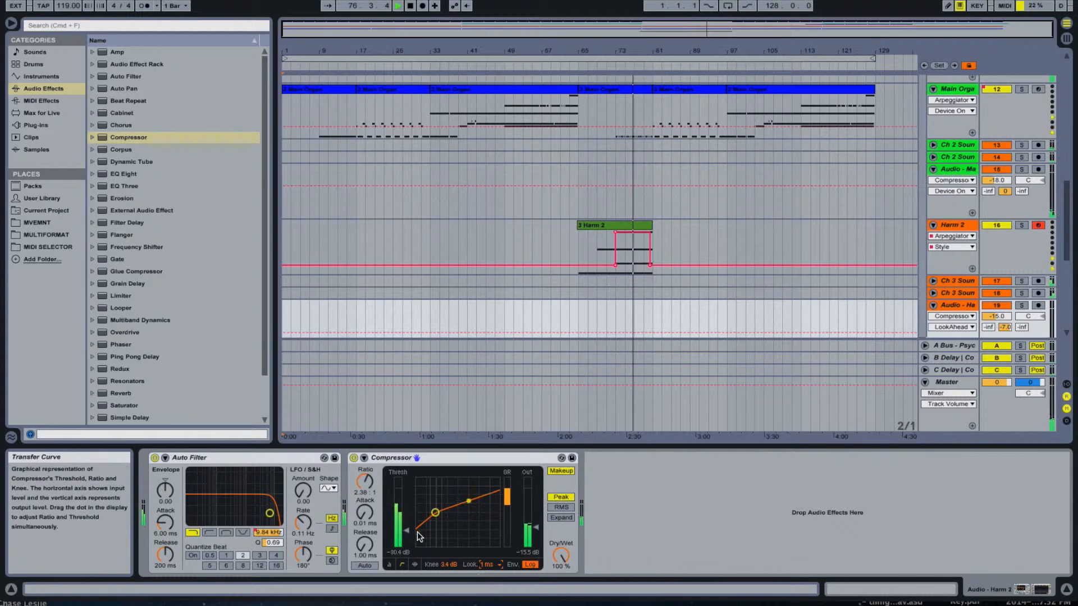
- Give the Harm 2 Compressor 0.11 ms attack, 2.30 ms release with automatic release enabled, and a -34.0 dB threshold
{"action": "left_click", "coordinate": [366, 523]}
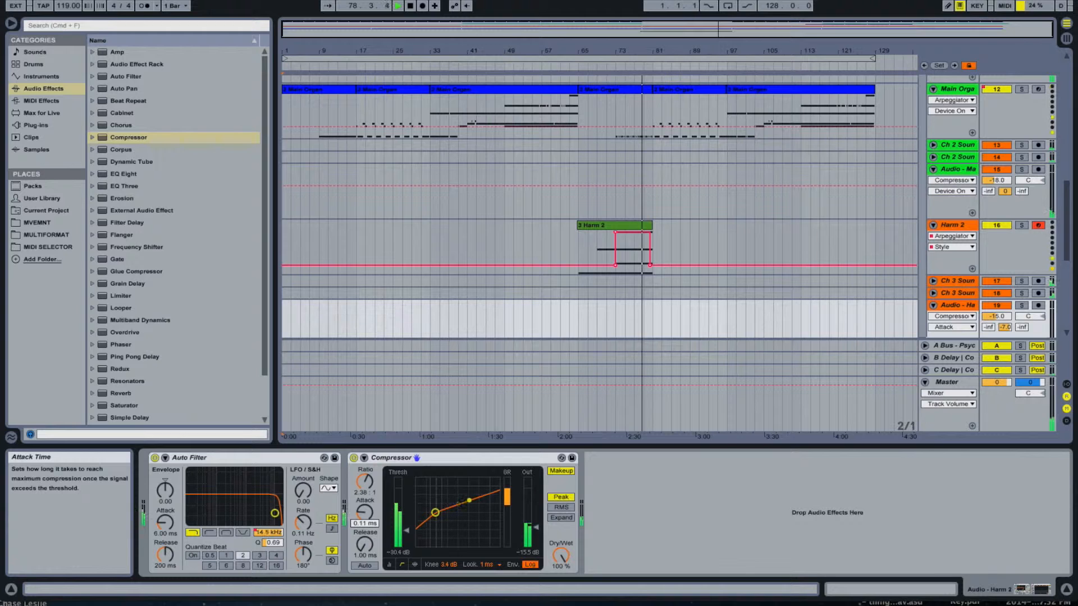
{"action": "left_click", "coordinate": [366, 566]}
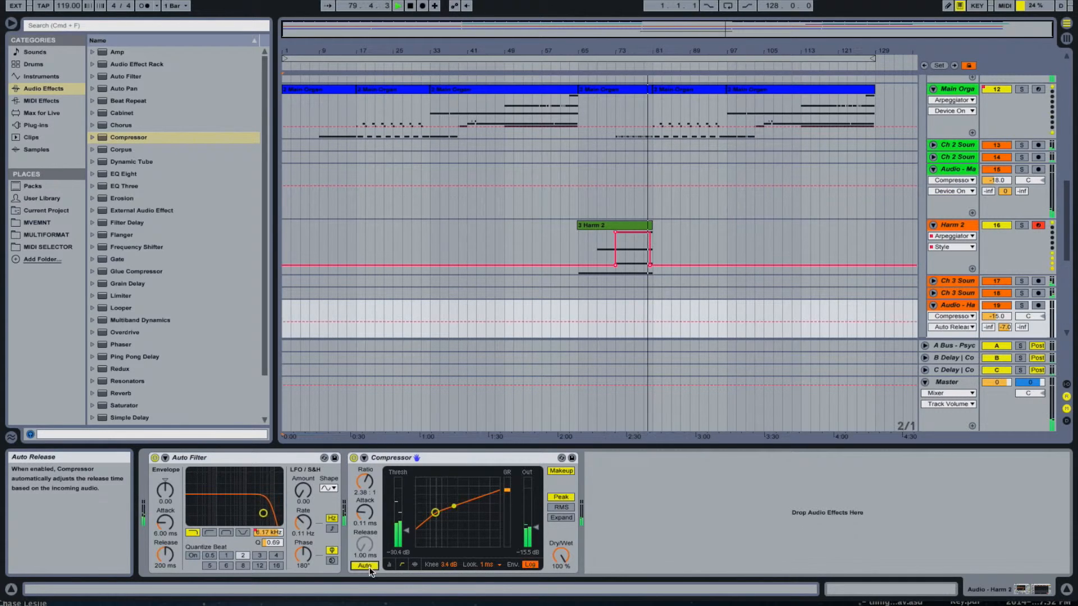
{"action": "left_click", "coordinate": [417, 564]}
{"action": "left_click_drag", "start_coordinate": [430, 473], "coordinate": [429, 493]}
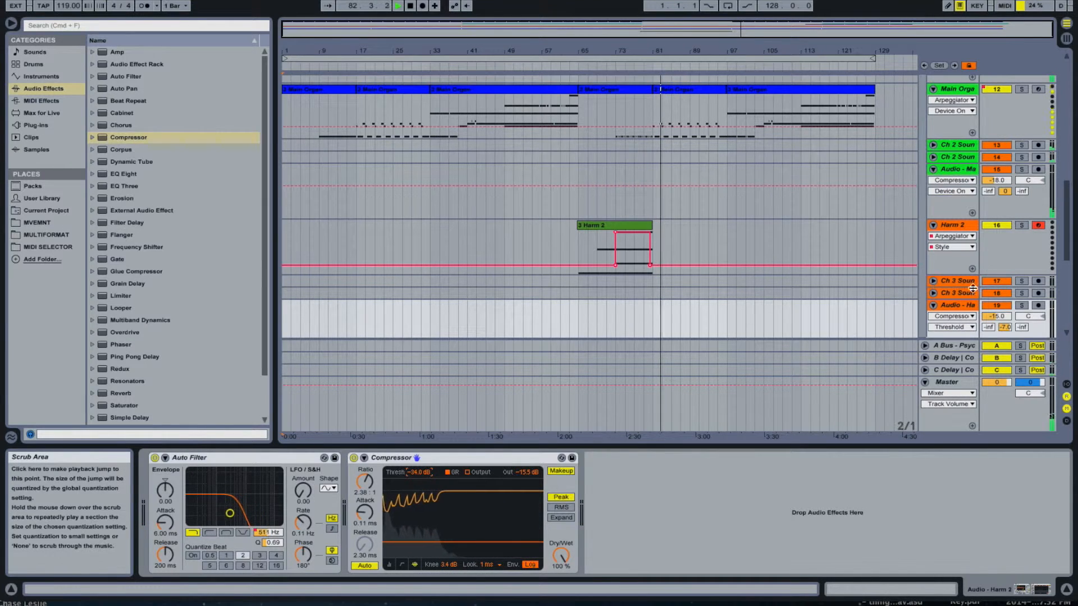
- Stop playback, replay the arrangement from bar 9, and show the devices of the 1 Audio track
{"action": "key", "text": "space"}
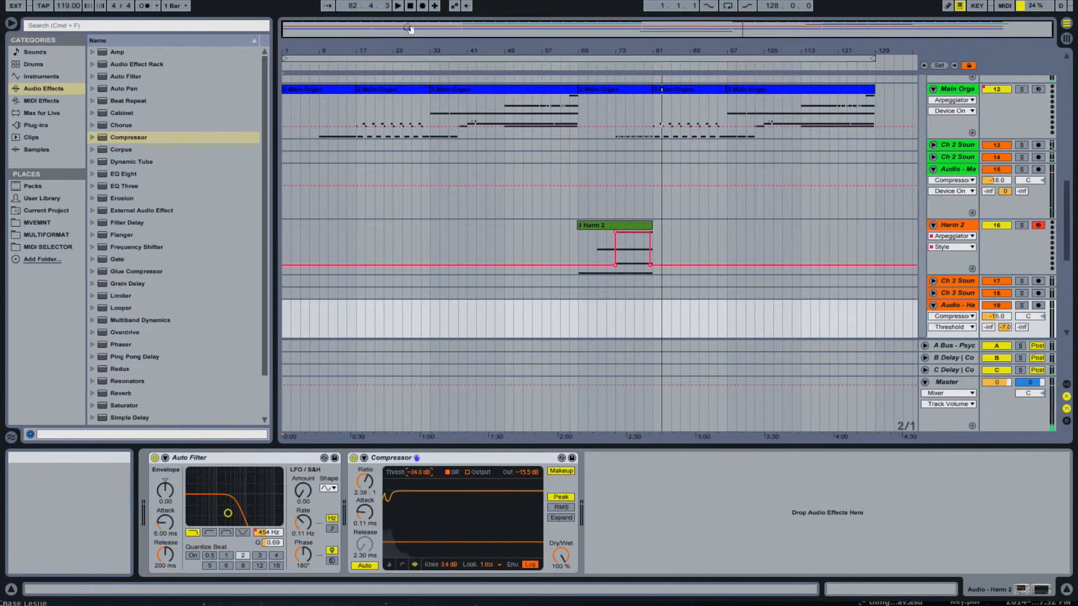
{"action": "left_click", "coordinate": [320, 64]}
{"action": "scroll", "coordinate": [445, 214], "scroll_direction": "up", "scroll_amount": 10}
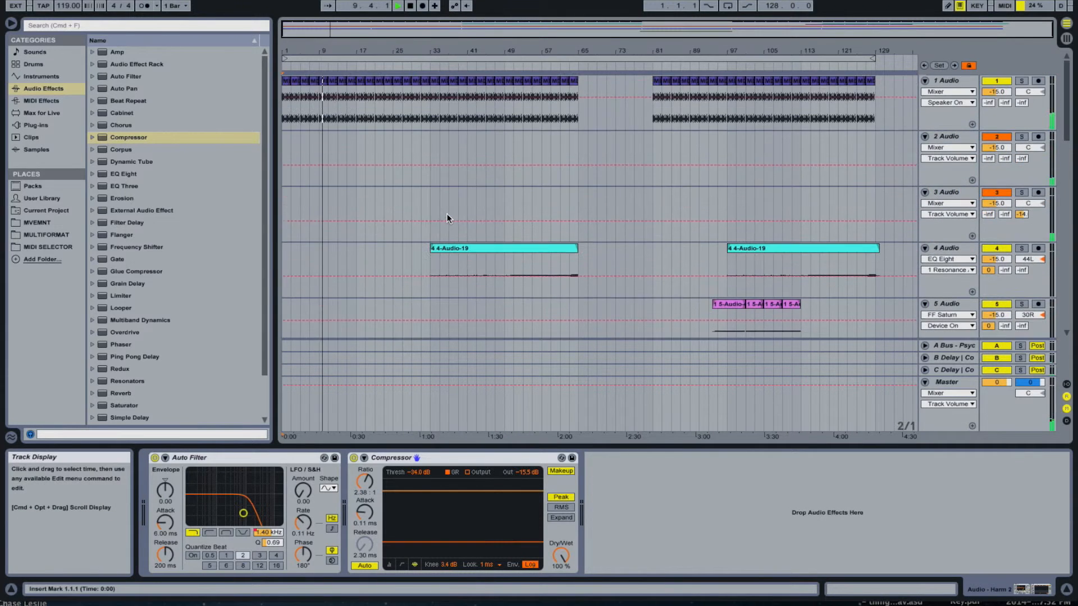
{"action": "left_click", "coordinate": [951, 82]}
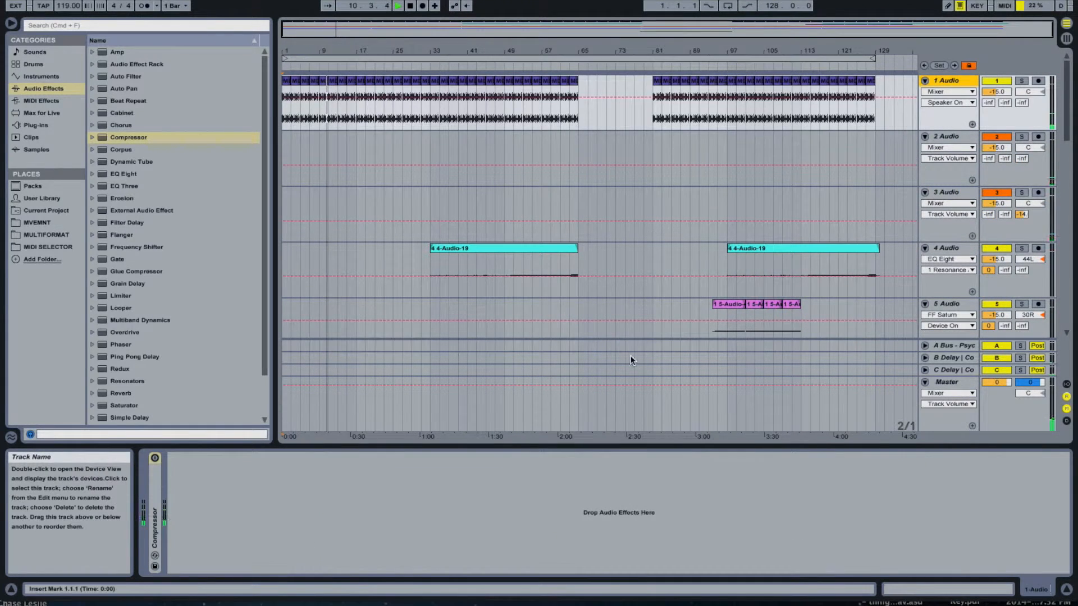
- Add a second Compressor after the existing one on the 1 Audio track and restart playback from around bar 17
{"action": "left_click_drag", "start_coordinate": [128, 139], "coordinate": [204, 365]}
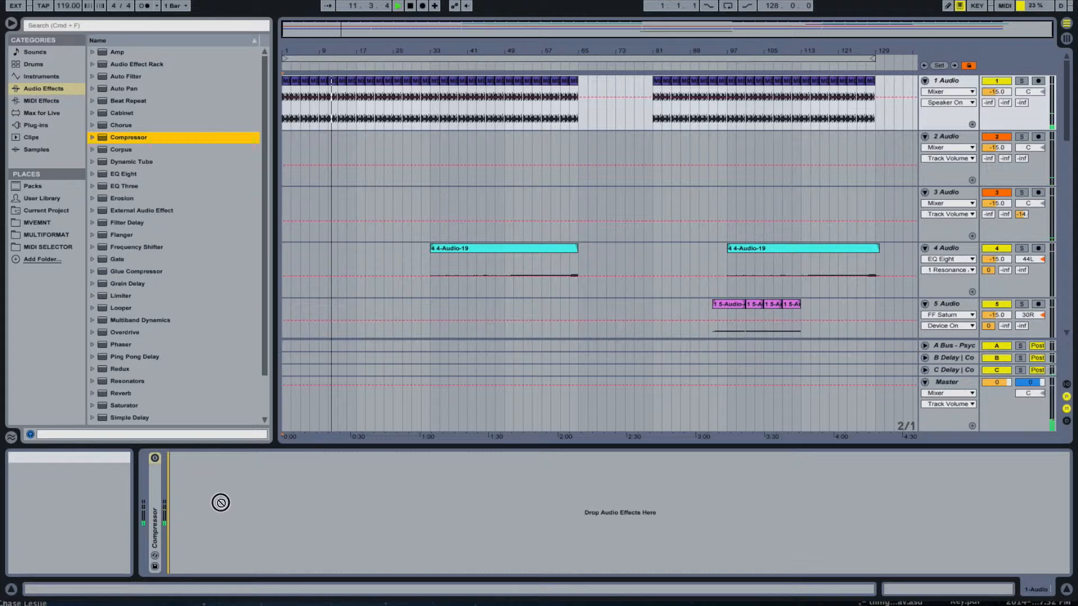
{"action": "left_click_drag", "start_coordinate": [221, 503], "coordinate": [220, 501]}
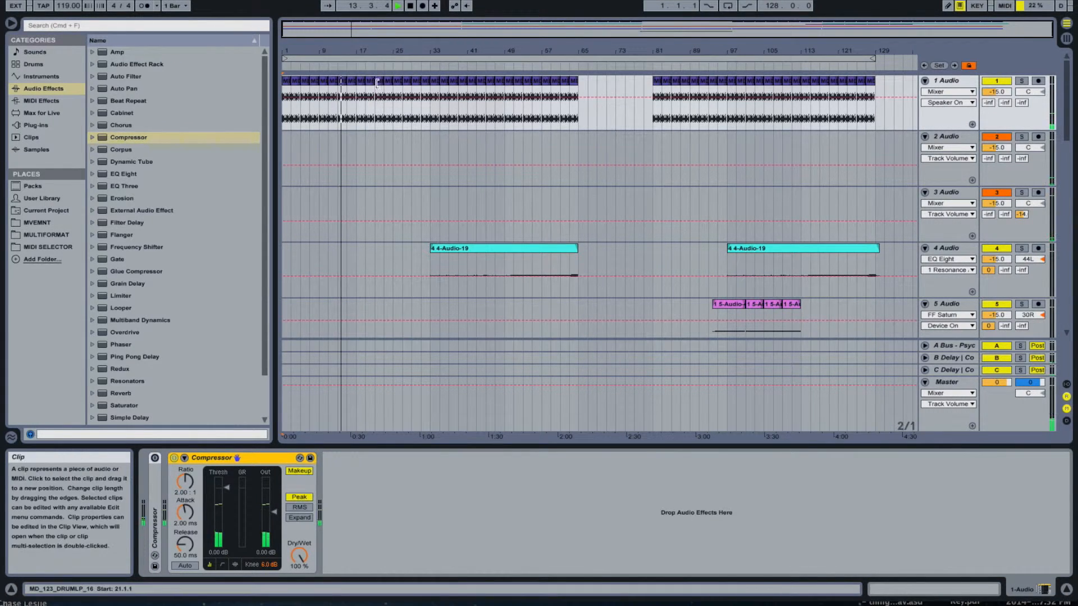
{"action": "key", "text": "space"}
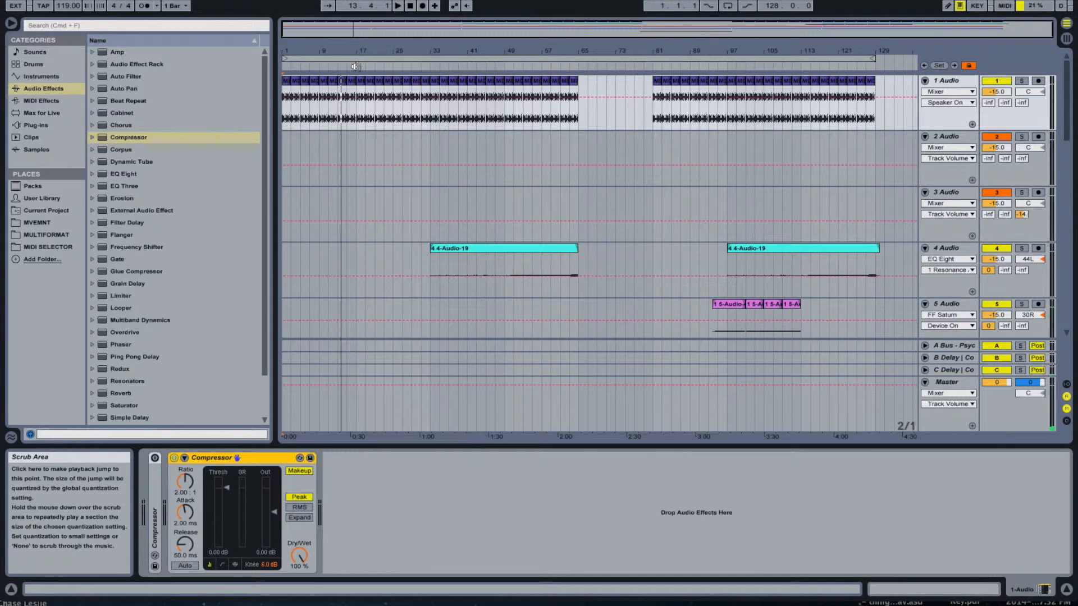
{"action": "left_click", "coordinate": [355, 66]}
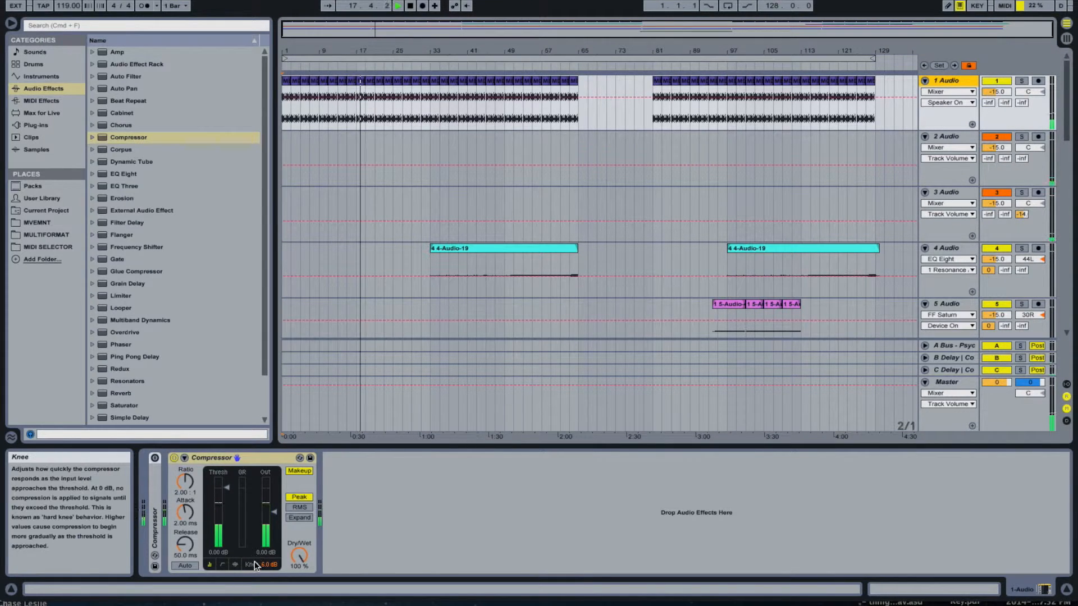
- Set the new 1 Audio Compressor's threshold to -23.8 dB, attack to 0.24 ms and release to 24.8 ms in the activity view
{"action": "left_click", "coordinate": [234, 564]}
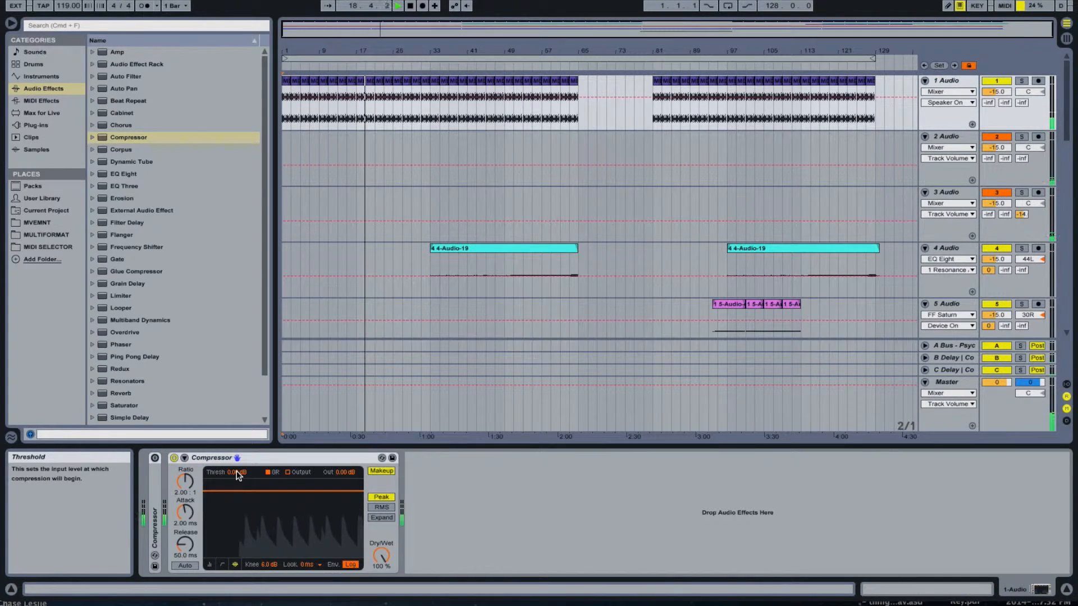
{"action": "left_click_drag", "start_coordinate": [239, 491], "coordinate": [239, 535]}
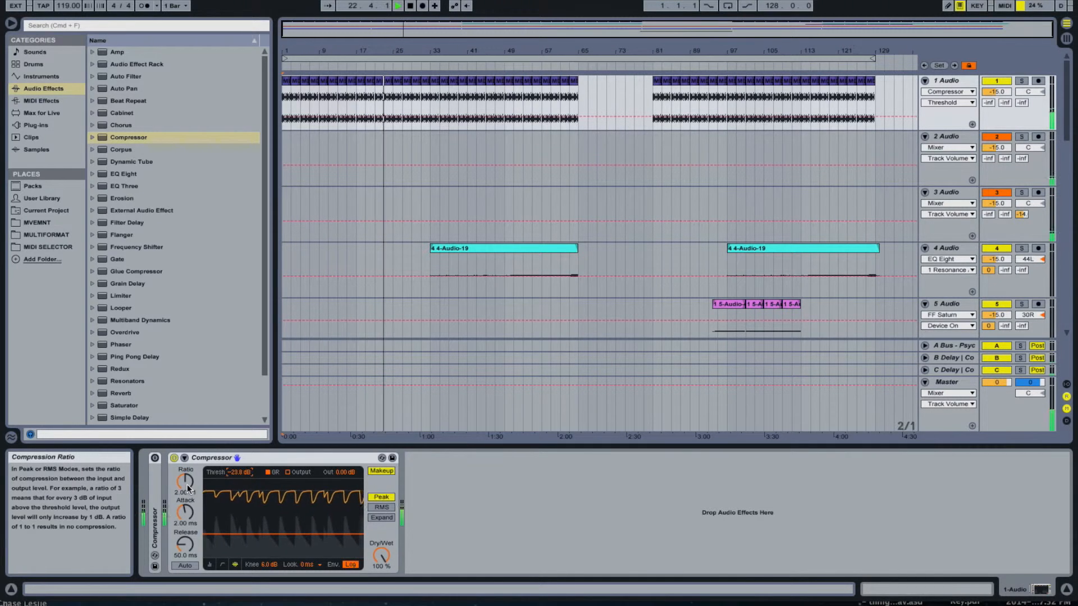
{"action": "left_click_drag", "start_coordinate": [188, 515], "coordinate": [188, 533]}
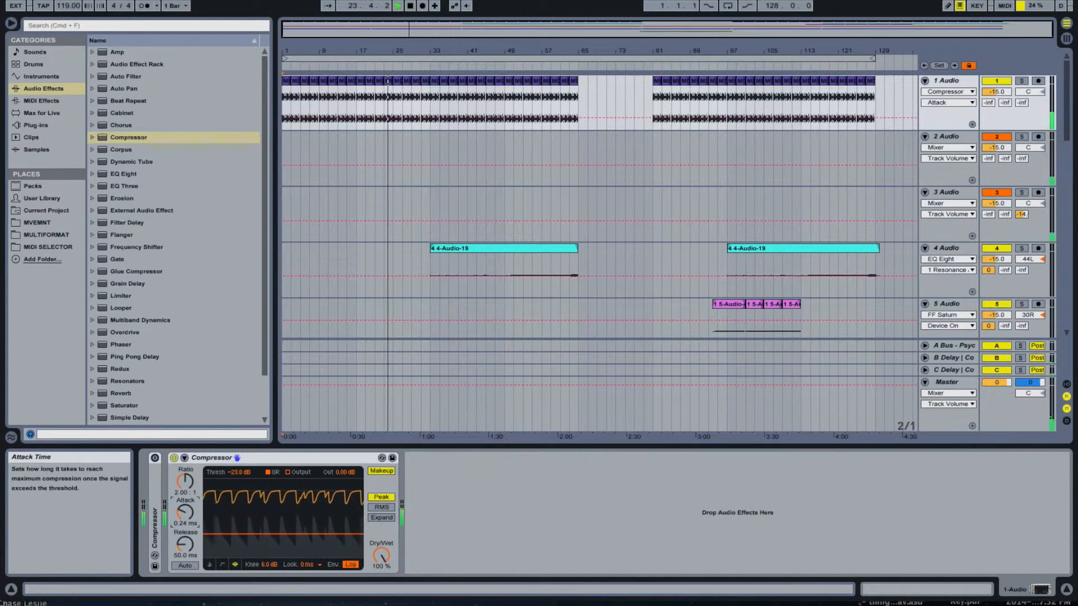
{"action": "left_click_drag", "start_coordinate": [188, 552], "coordinate": [187, 562]}
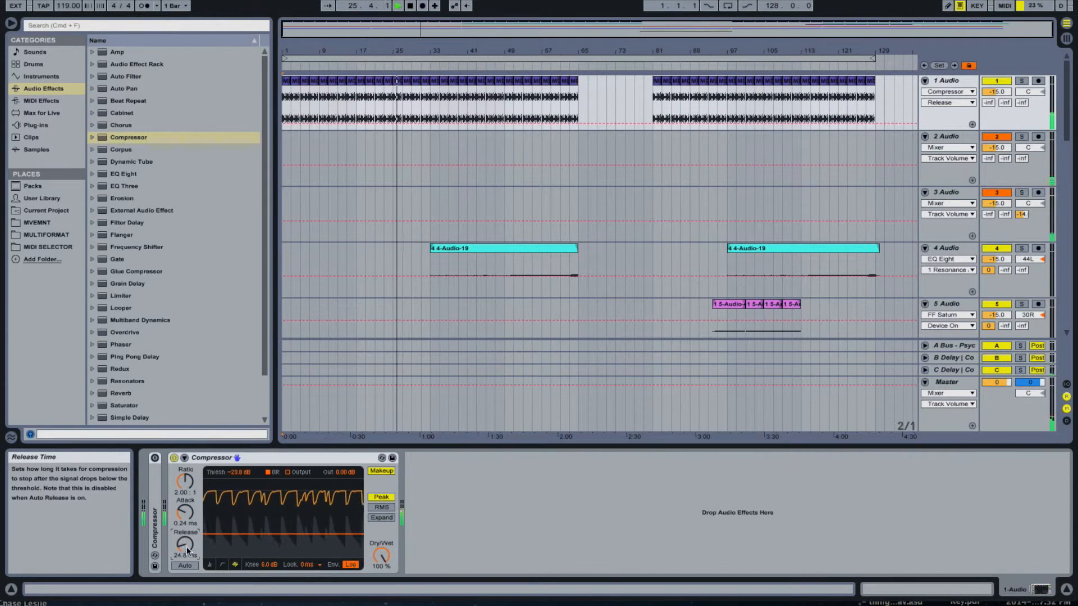
- Set the 1 Audio Compressor's ratio to 2.86:1, knee to 2.1 dB and release to 53.6 ms, using the transfer curve view
{"action": "left_click", "coordinate": [186, 482]}
{"action": "left_click_drag", "start_coordinate": [185, 483], "coordinate": [185, 476]}
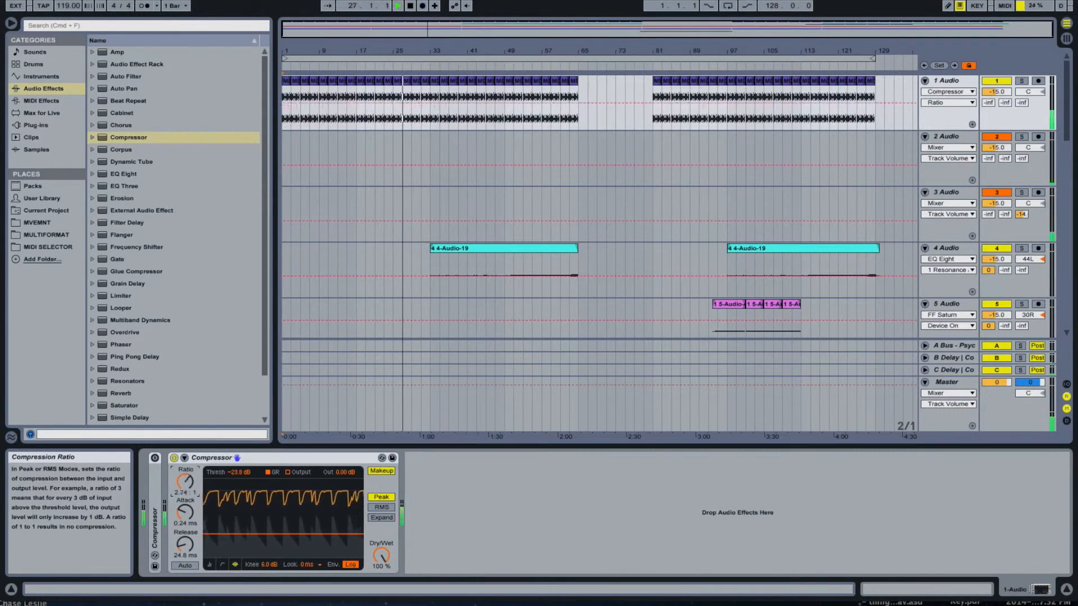
{"action": "left_click", "coordinate": [224, 565]}
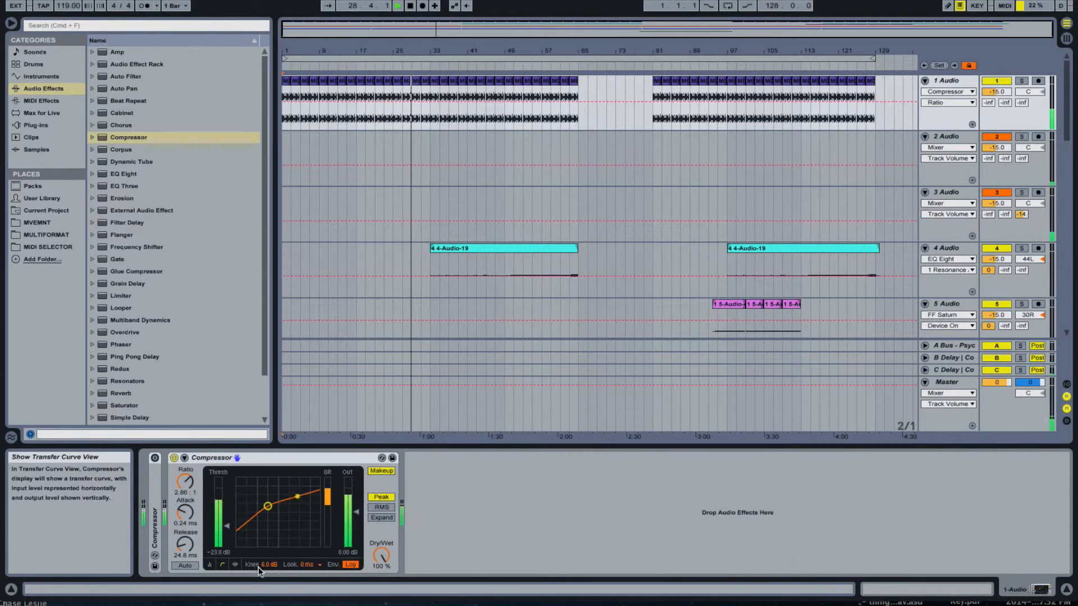
{"action": "left_click_drag", "start_coordinate": [259, 571], "coordinate": [260, 595]}
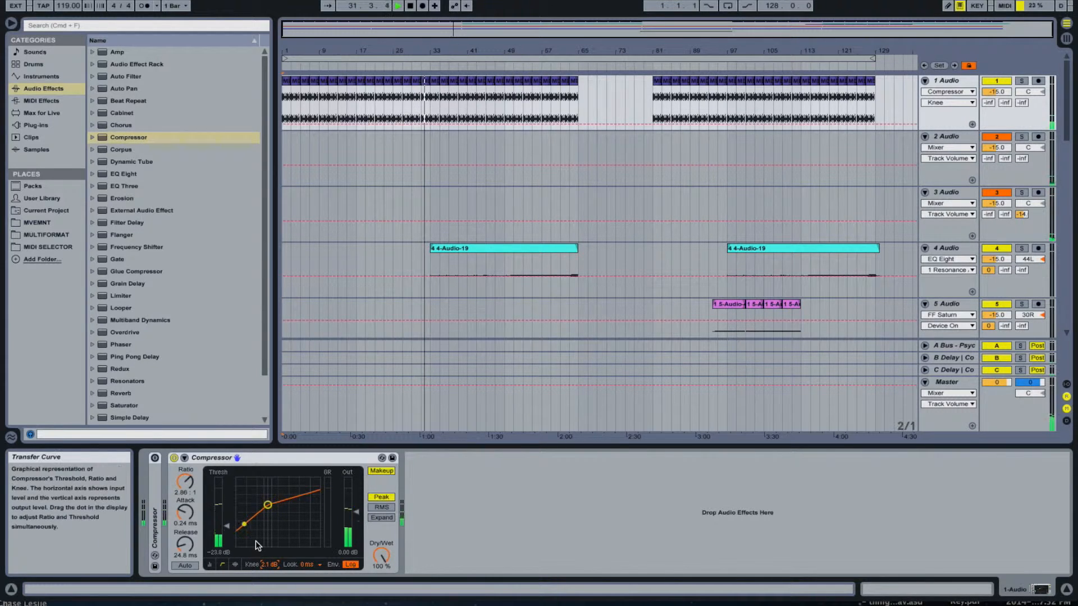
{"action": "left_click_drag", "start_coordinate": [185, 543], "coordinate": [185, 533]}
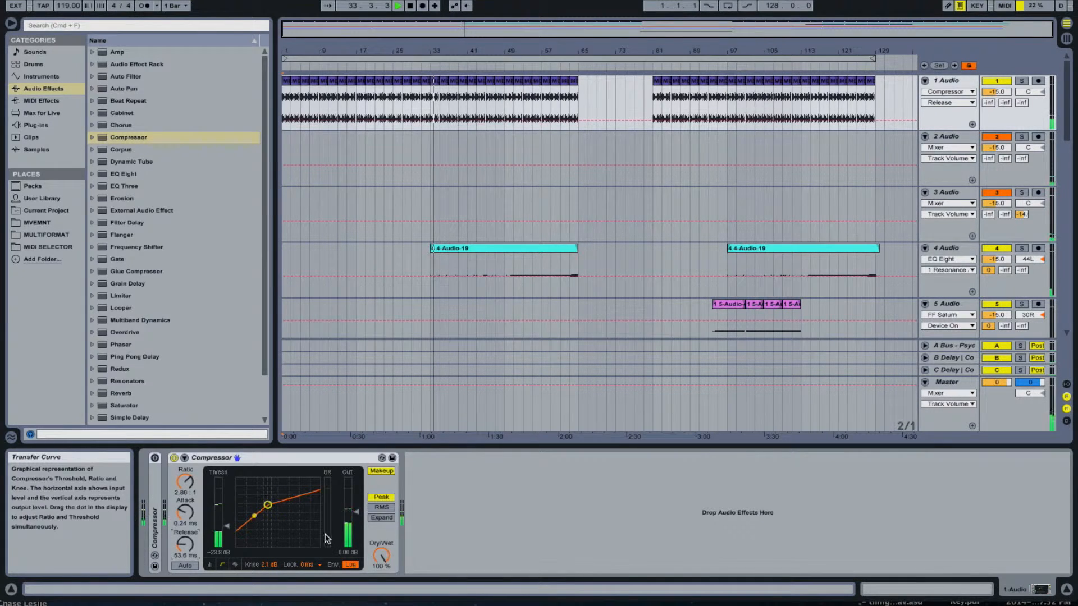
- Compare the 1 Audio Compressor bypassed and active while lowering its output gain to -4.95 dB, leaving it switched on
{"action": "left_click", "coordinate": [175, 458]}
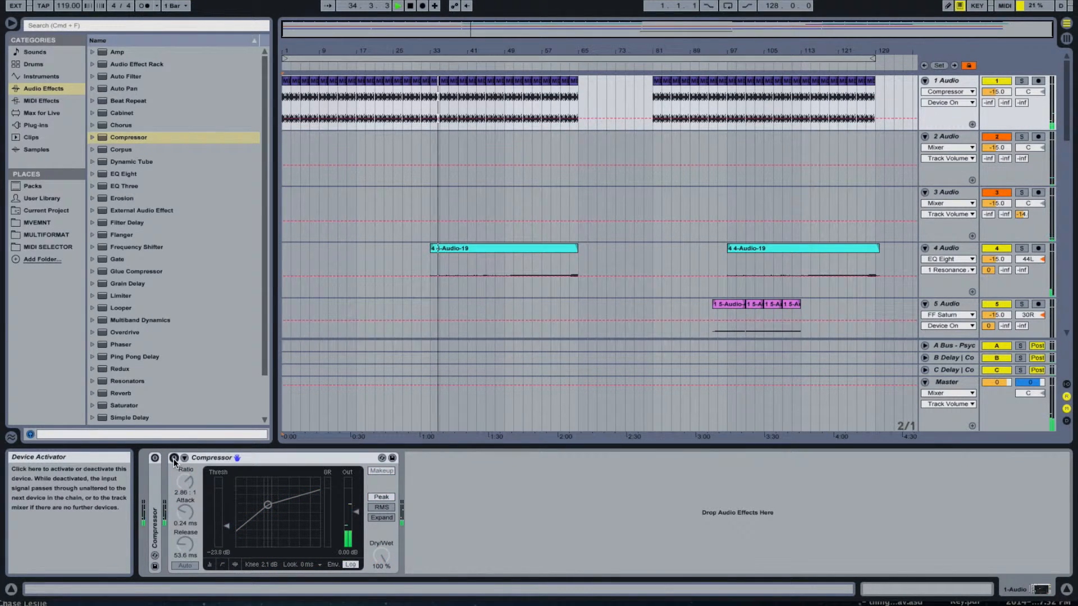
{"action": "left_click", "coordinate": [174, 458]}
{"action": "left_click_drag", "start_coordinate": [356, 516], "coordinate": [356, 519]}
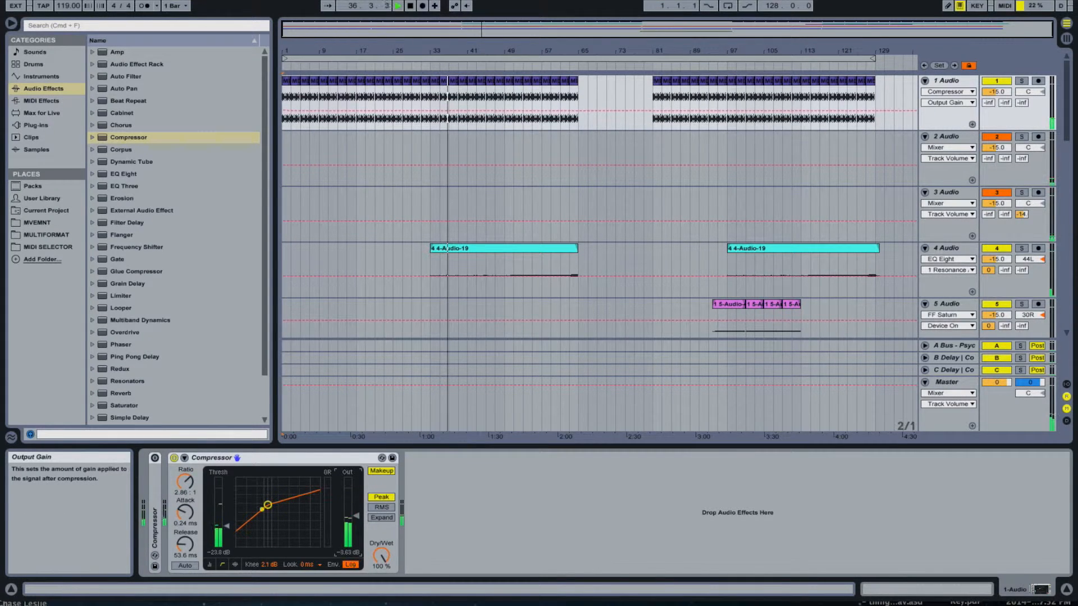
{"action": "left_click", "coordinate": [174, 458]}
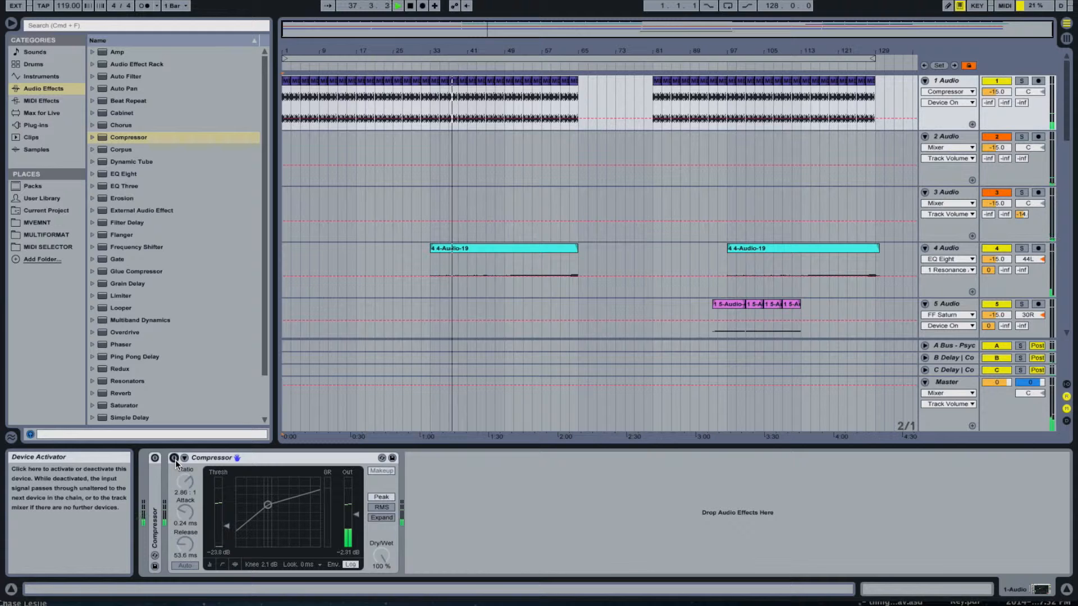
{"action": "left_click", "coordinate": [174, 459]}
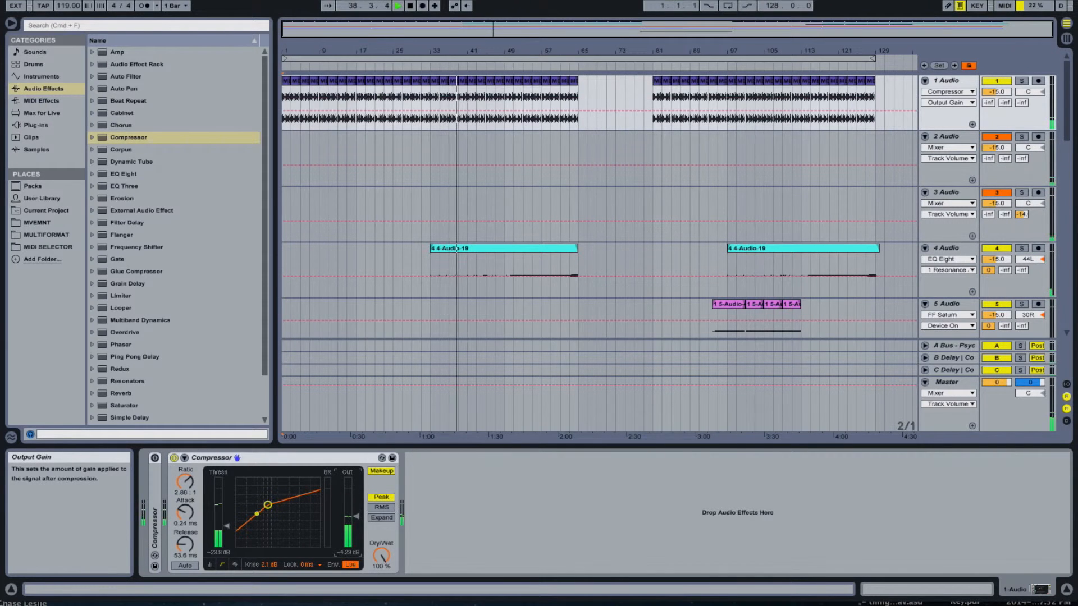
{"action": "left_click", "coordinate": [174, 459]}
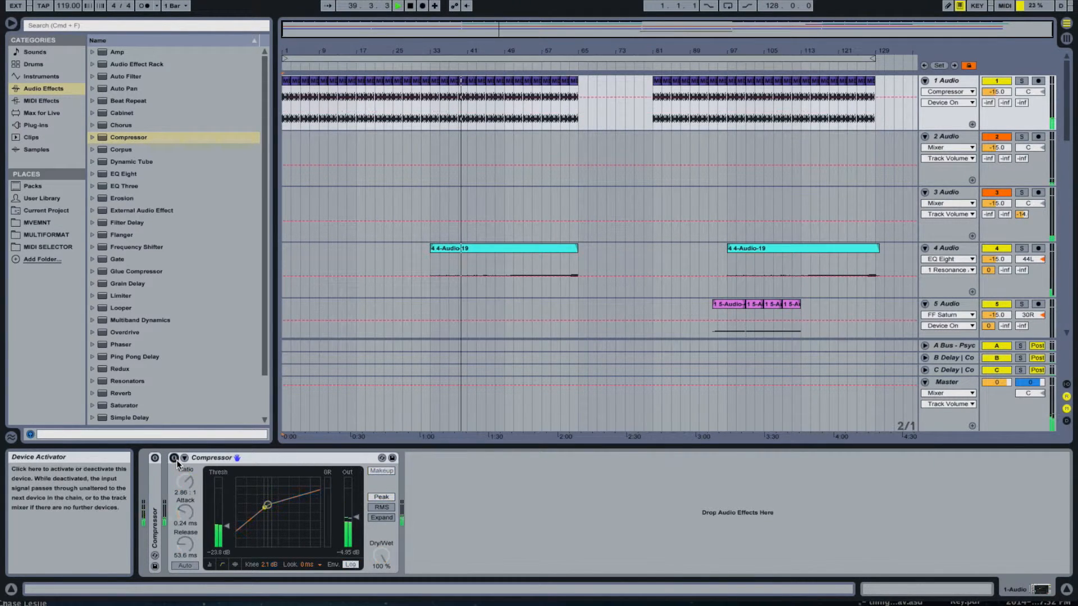
{"action": "left_click", "coordinate": [174, 459]}
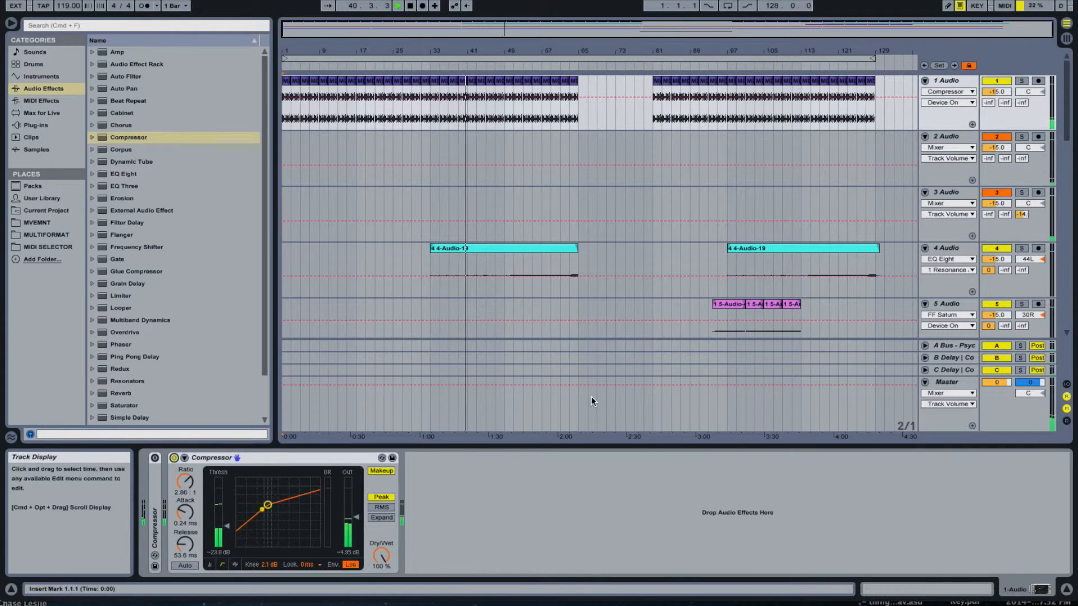
- Select all the drum loop clips on the 1 Audio track and set their clip gain to -4.62 dB
{"action": "left_click", "coordinate": [871, 81]}
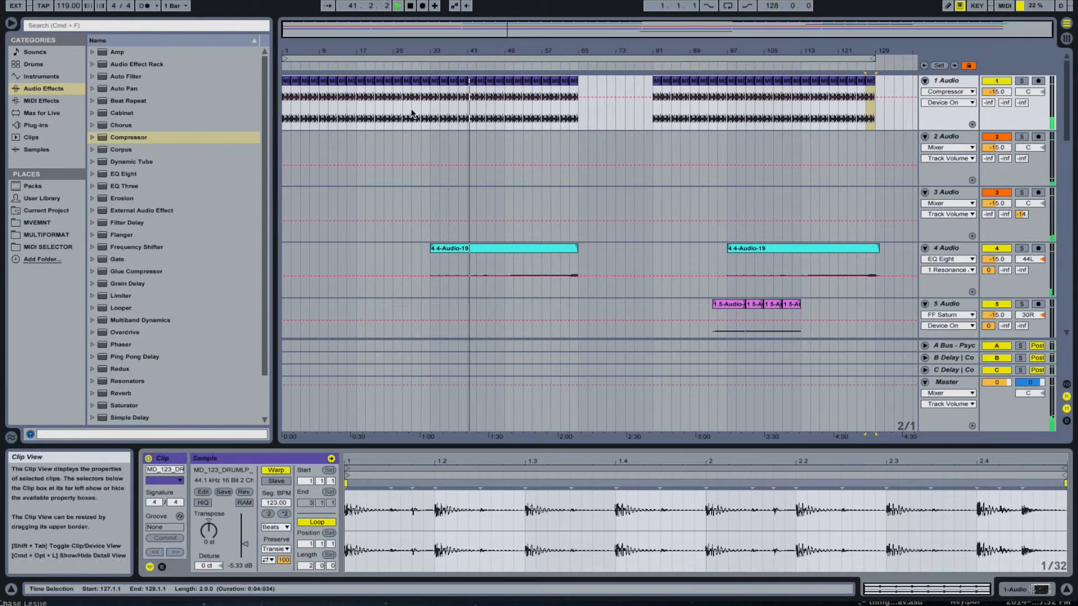
{"action": "left_click", "coordinate": [294, 80], "text": "shift"}
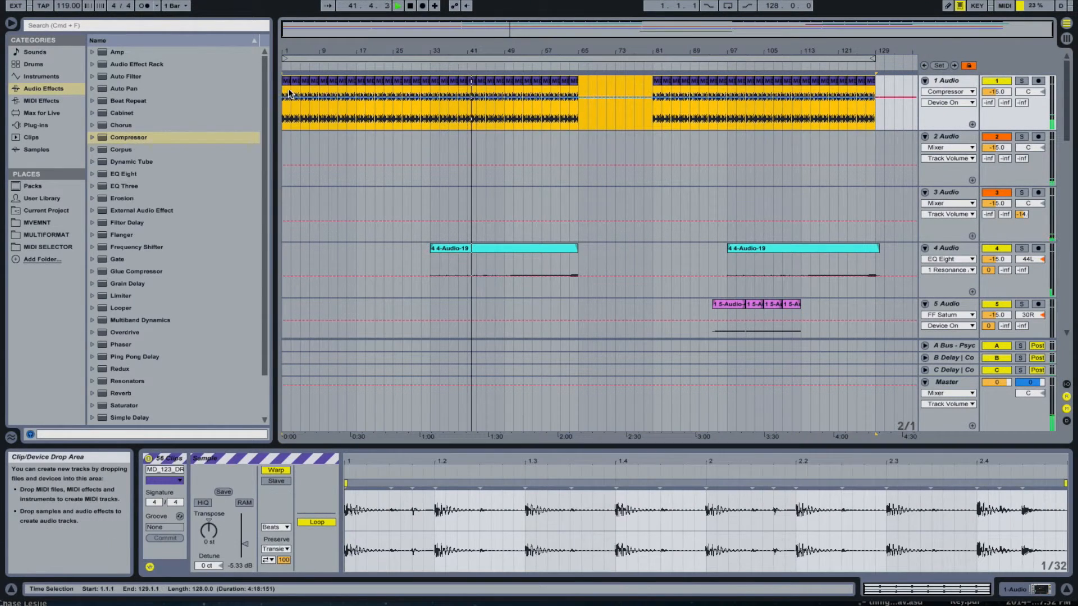
{"action": "left_click", "coordinate": [244, 543]}
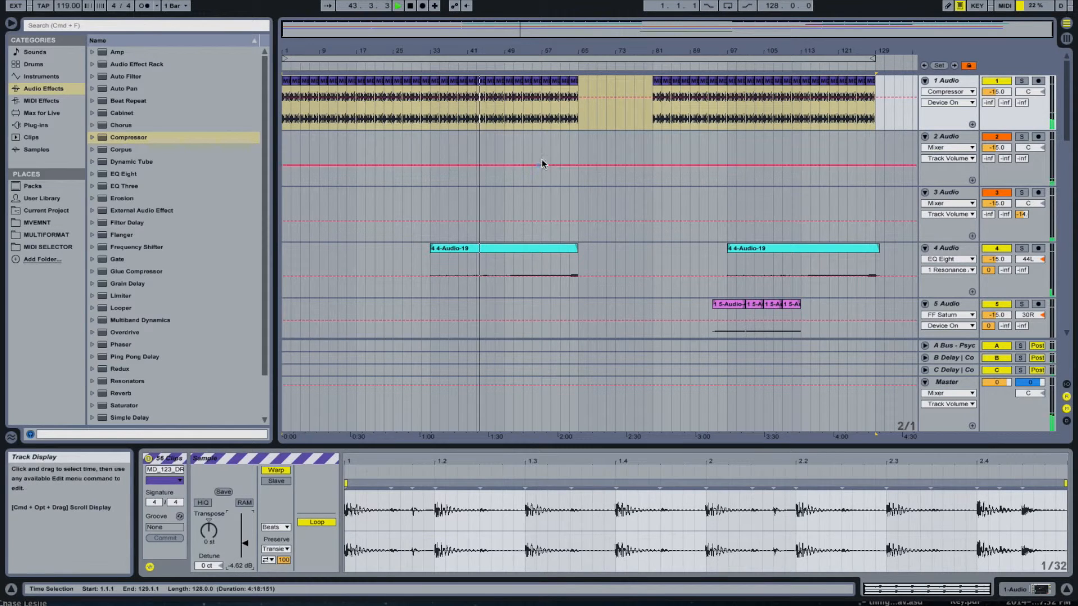
{"action": "left_click", "coordinate": [558, 136]}
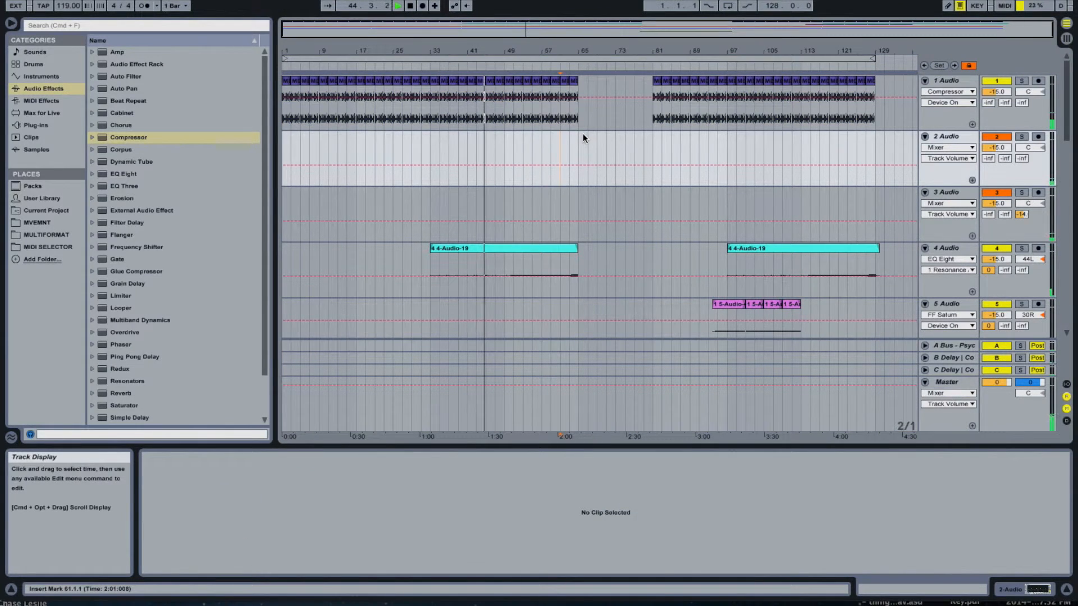
- Insert a Compressor between AmpliTube 3 and FF Saturn on the 4 Audio track, with inf:1 ratio and -10.9 dB output gain
{"action": "scroll", "coordinate": [582, 133], "scroll_direction": "down", "scroll_amount": 3}
{"action": "left_click", "coordinate": [904, 215]}
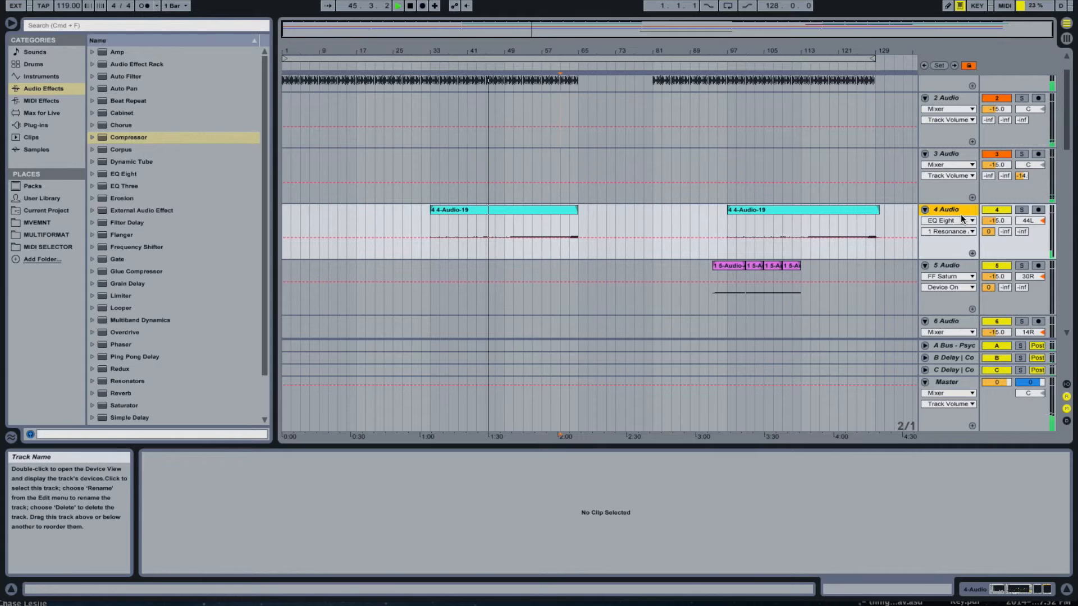
{"action": "left_click_drag", "start_coordinate": [134, 143], "coordinate": [679, 499]}
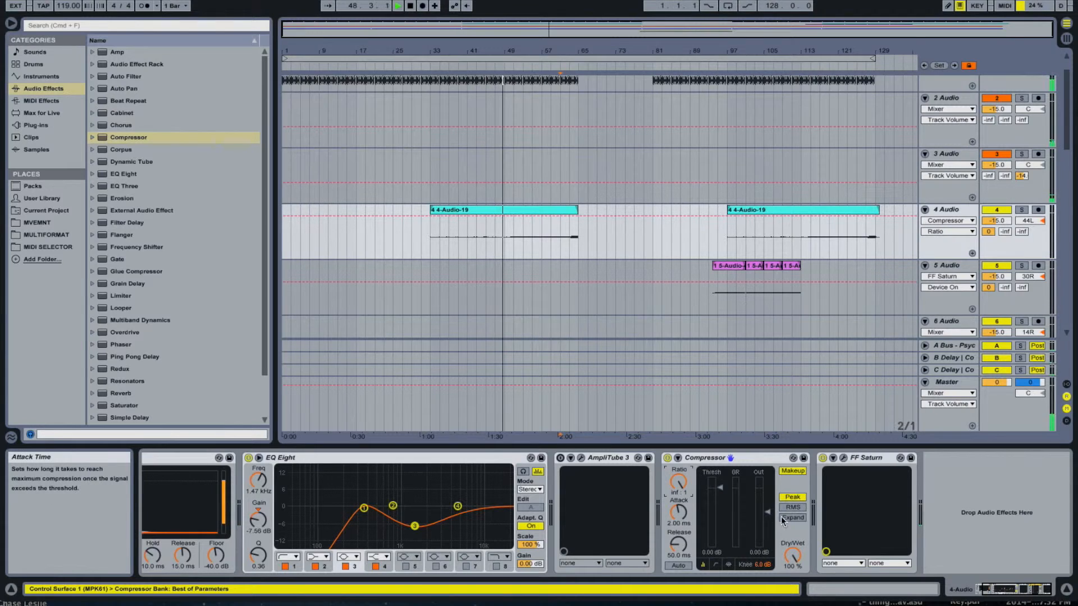
{"action": "left_click_drag", "start_coordinate": [766, 512], "coordinate": [767, 520]}
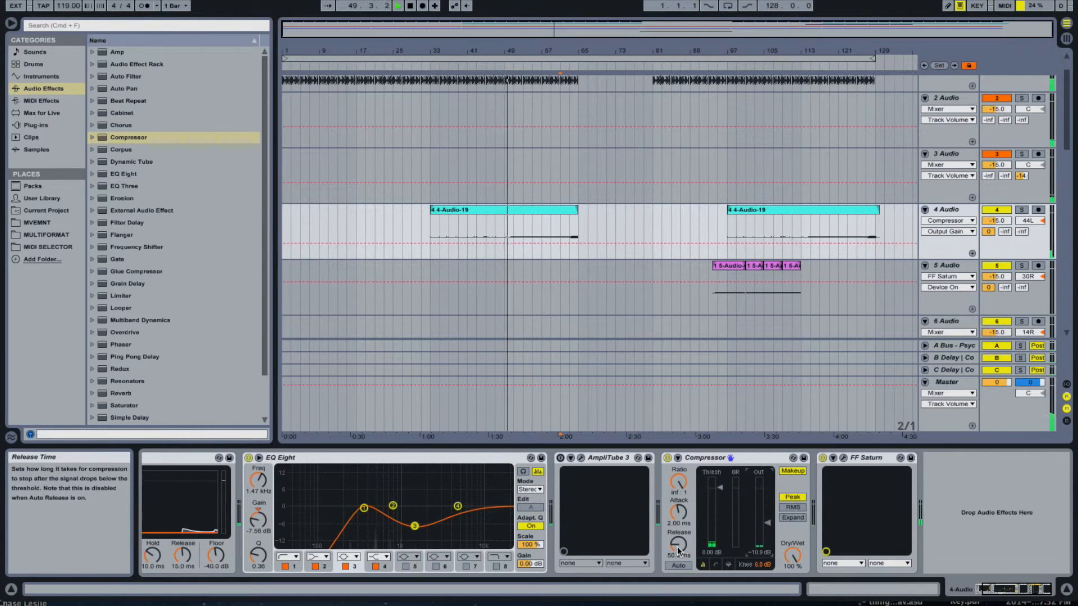
- Set the 4 Audio Compressor to 0.01 ms attack and 1.00 ms release, and display its activity view
{"action": "left_click", "coordinate": [728, 564]}
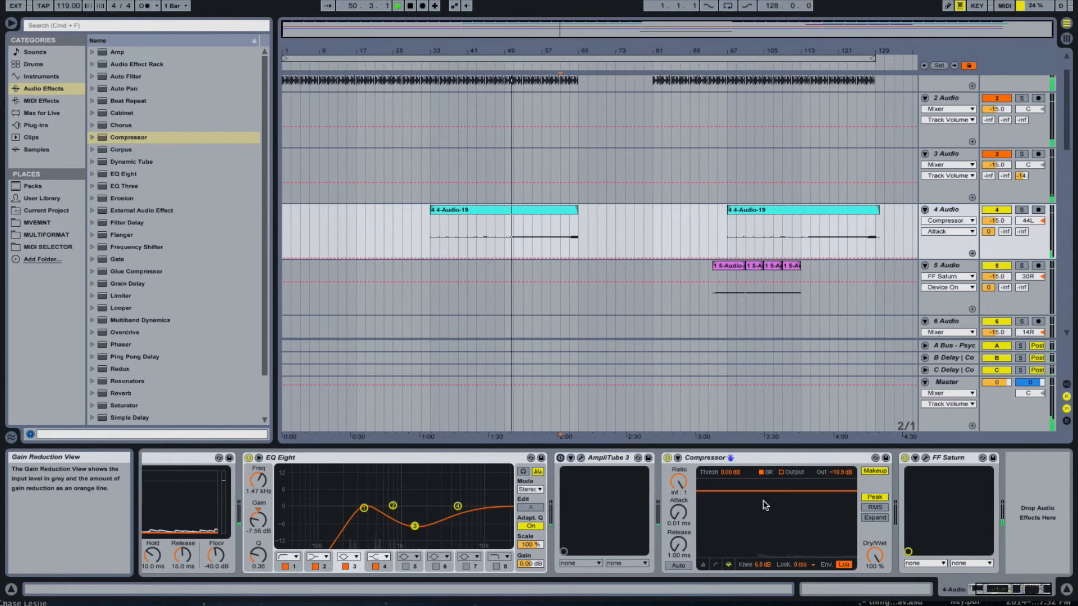
{"action": "left_click", "coordinate": [716, 564]}
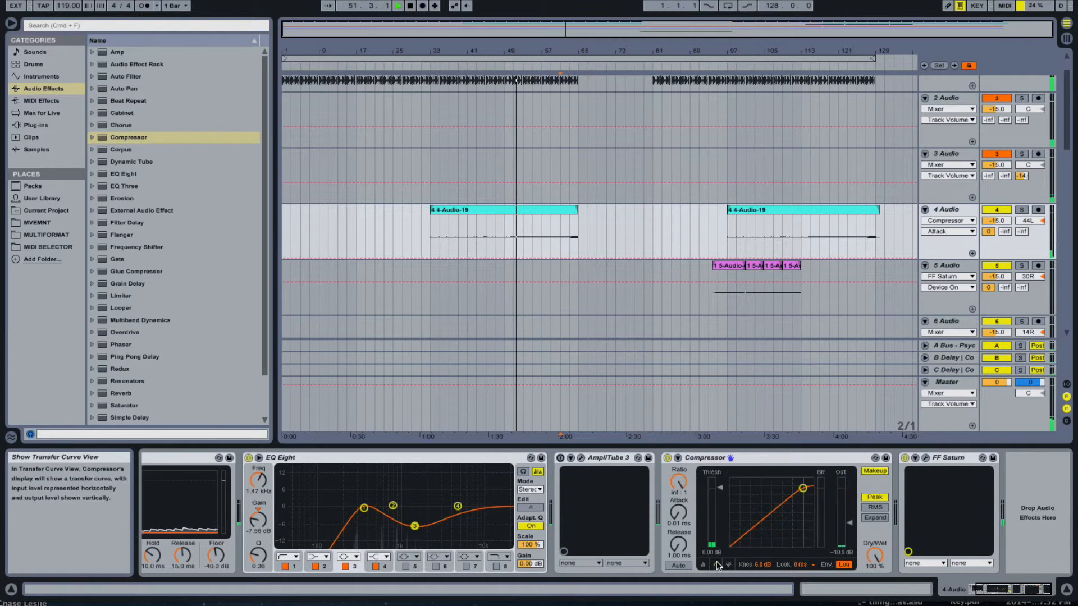
{"action": "left_click", "coordinate": [705, 564]}
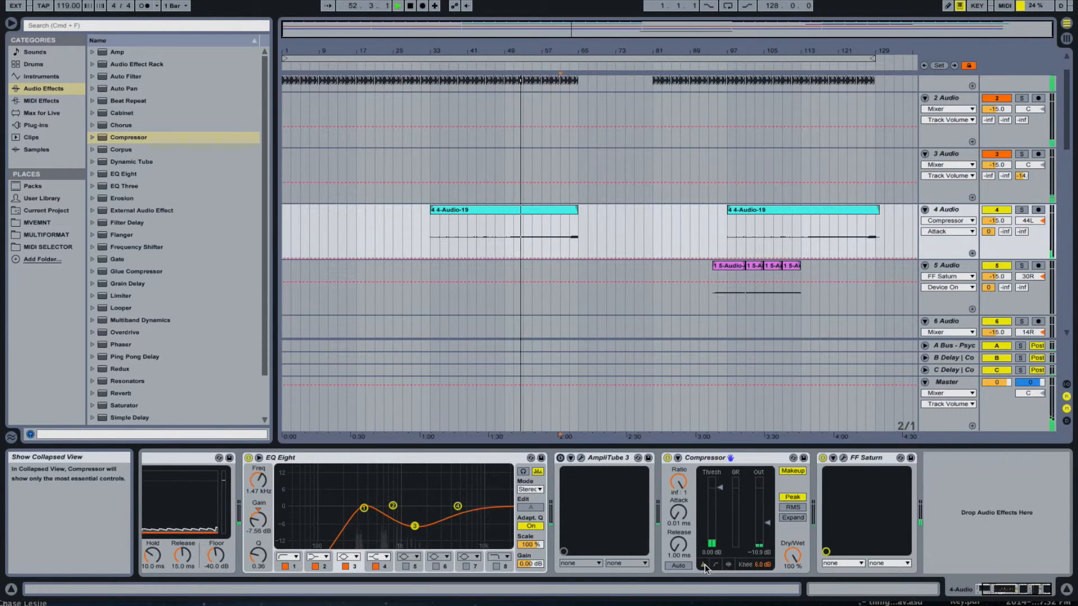
{"action": "left_click", "coordinate": [716, 565]}
{"action": "left_click", "coordinate": [728, 566]}
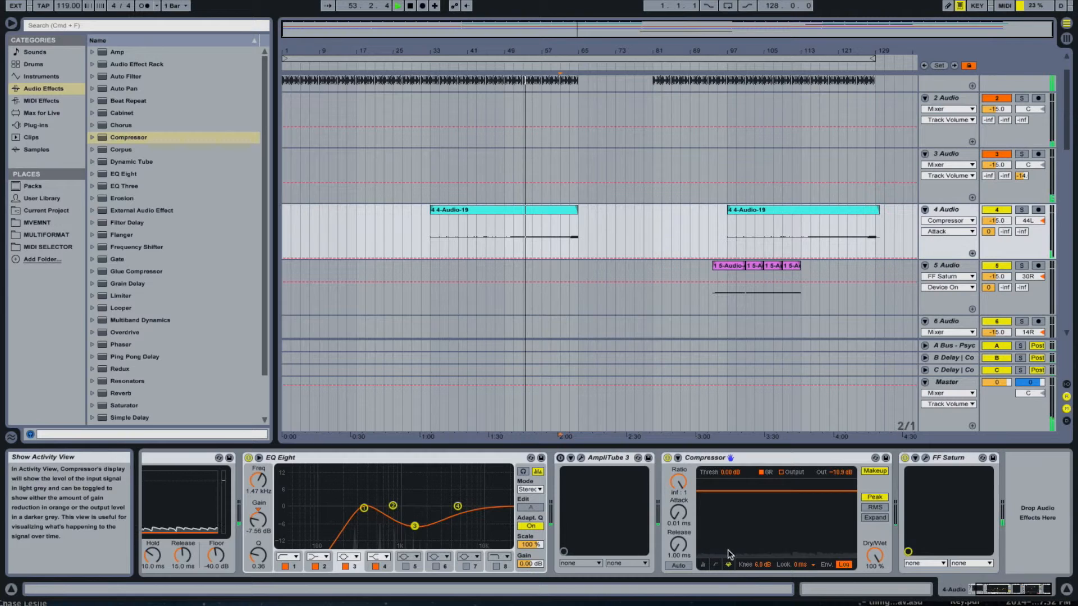
- Lower the 4 Audio Compressor's threshold to -64.6 dB and set its attack to 0.14 ms and release to 68.4 ms
{"action": "left_click", "coordinate": [727, 472]}
{"action": "left_click_drag", "start_coordinate": [728, 472], "coordinate": [728, 487]}
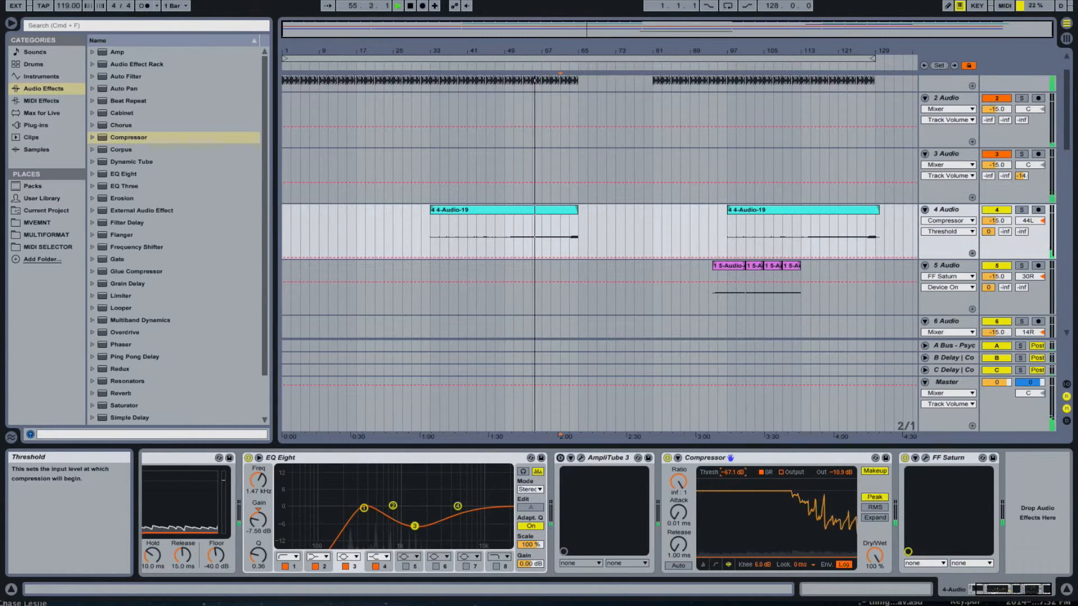
{"action": "left_click_drag", "start_coordinate": [733, 474], "coordinate": [733, 472]}
{"action": "left_click_drag", "start_coordinate": [678, 512], "coordinate": [678, 502]}
{"action": "left_click_drag", "start_coordinate": [678, 545], "coordinate": [678, 520]}
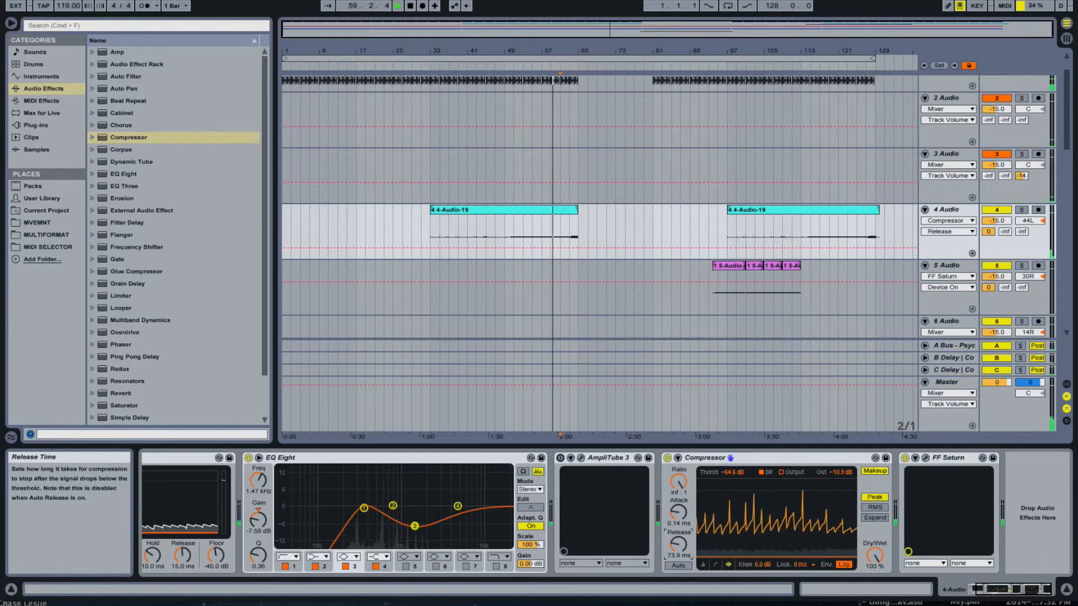
- Set the 4 Audio Compressor's ratio to 2.42:1 in the transfer curve view and return to the activity view
{"action": "left_click", "coordinate": [715, 564]}
{"action": "left_click_drag", "start_coordinate": [678, 482], "coordinate": [678, 512]}
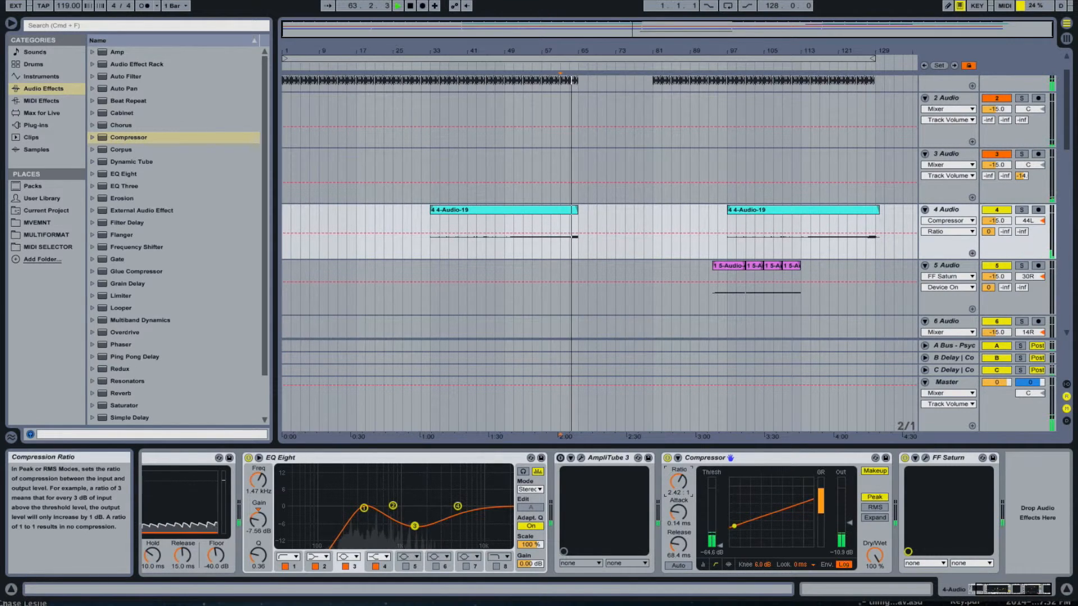
{"action": "left_click", "coordinate": [728, 565]}
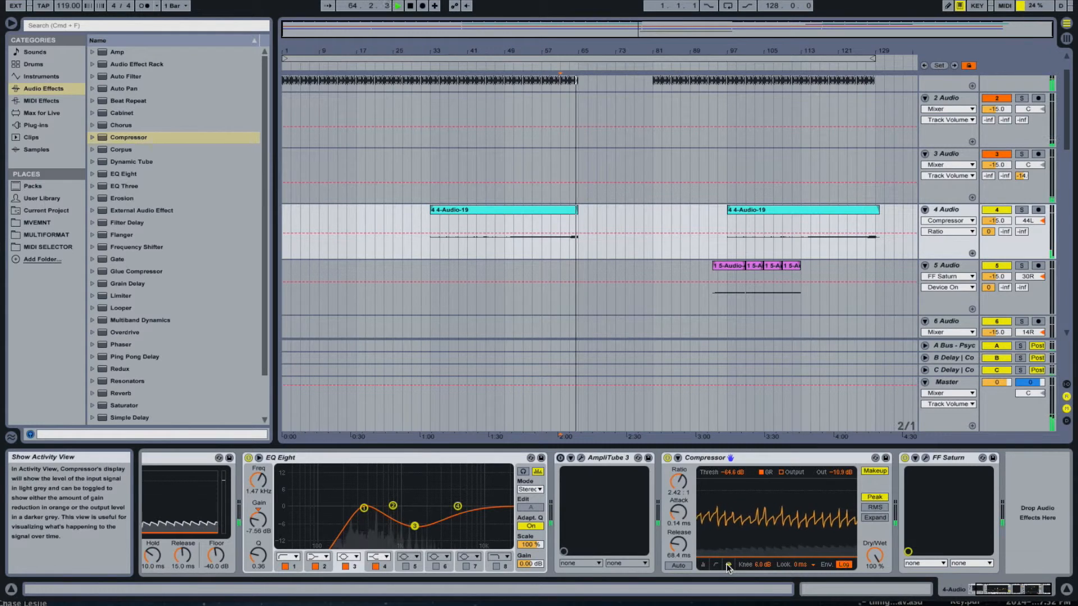
{"action": "left_click", "coordinate": [727, 564]}
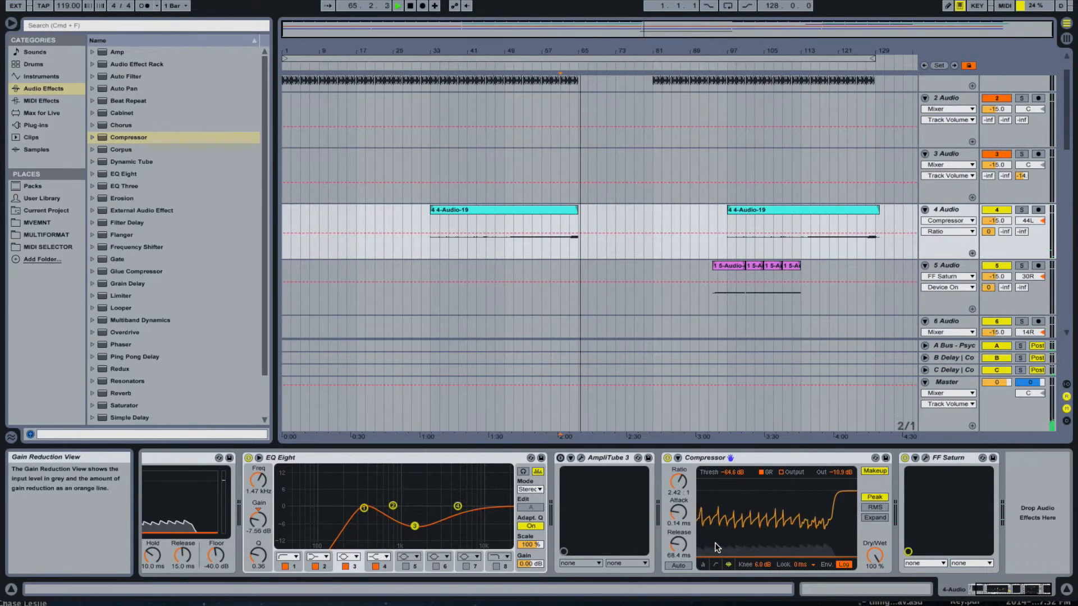
{"action": "scroll", "coordinate": [716, 245], "scroll_direction": "down", "scroll_amount": 15}
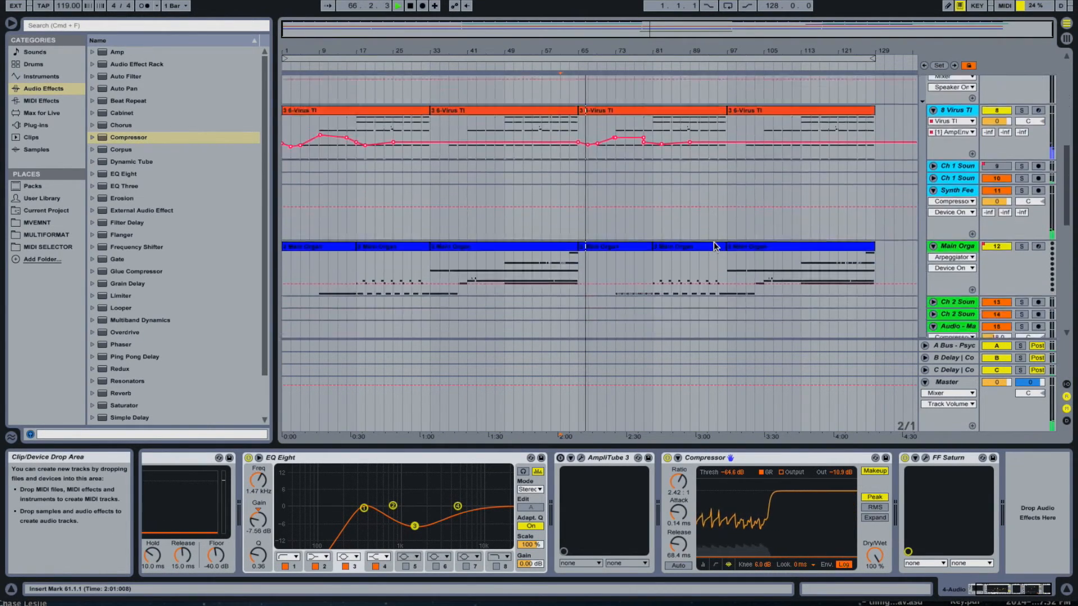
- Review the Auto Filter and Compressor activity on the Audio - Harm 2 track during playback
{"action": "scroll", "coordinate": [714, 242], "scroll_direction": "down", "scroll_amount": 1}
{"action": "left_click", "coordinate": [955, 283]}
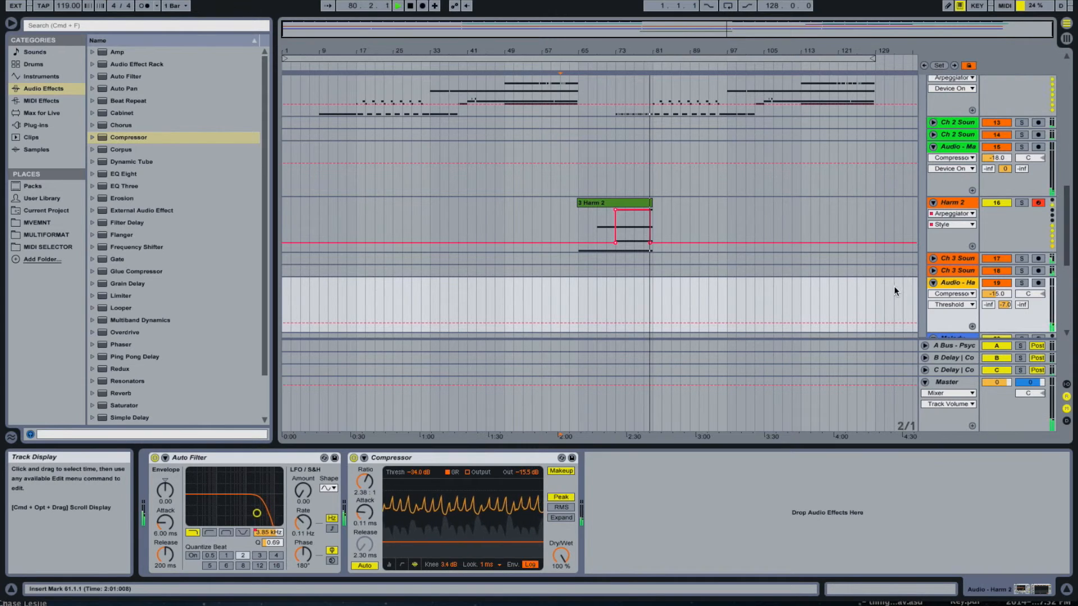
{"action": "scroll", "coordinate": [879, 299], "scroll_direction": "up", "scroll_amount": 1}
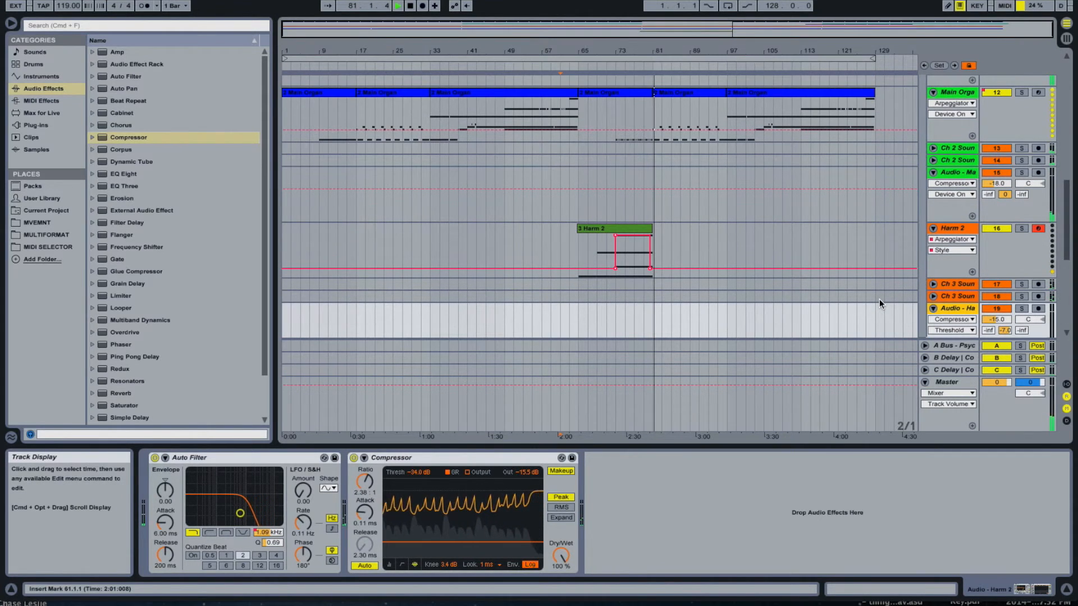
{"action": "scroll", "coordinate": [879, 298], "scroll_direction": "up", "scroll_amount": 1}
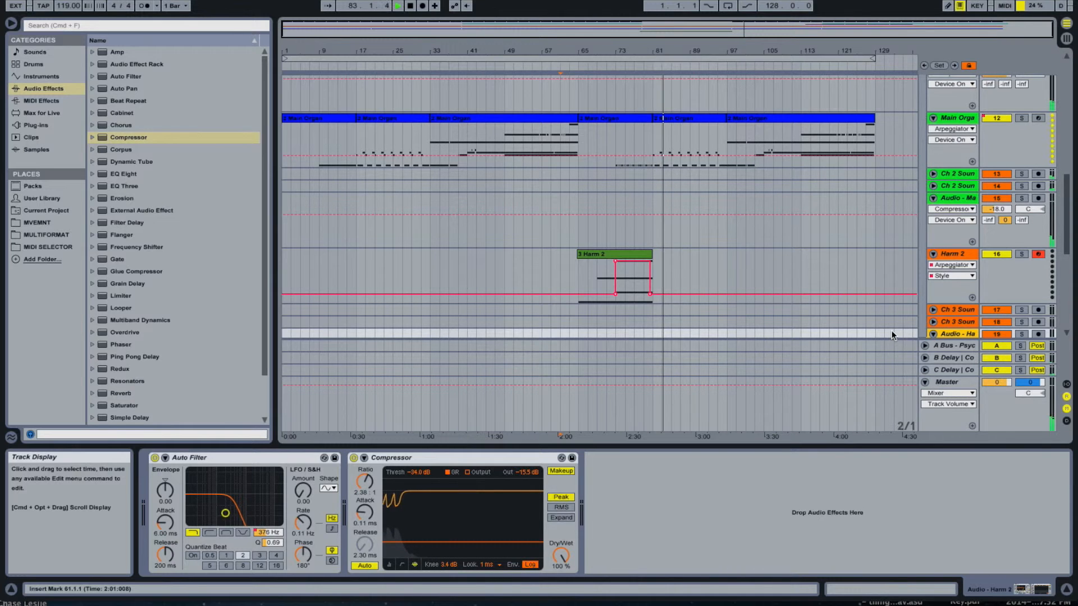
- Raise the Master track's volume to 6.0 dB in the Session mixer and return to the Arrangement view
{"action": "key", "text": "Tab"}
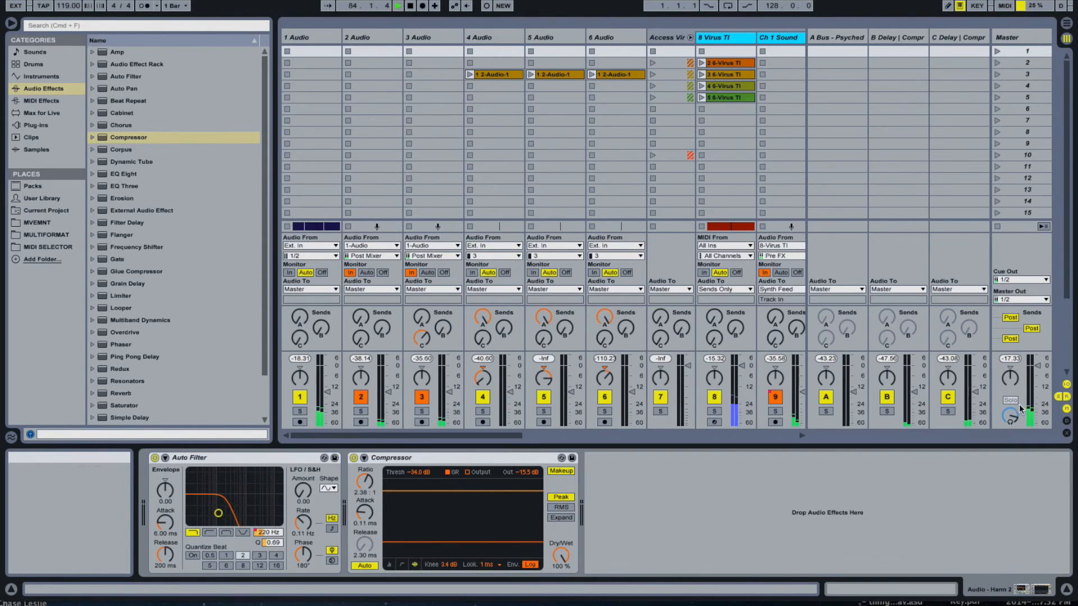
{"action": "left_click", "coordinate": [1036, 363]}
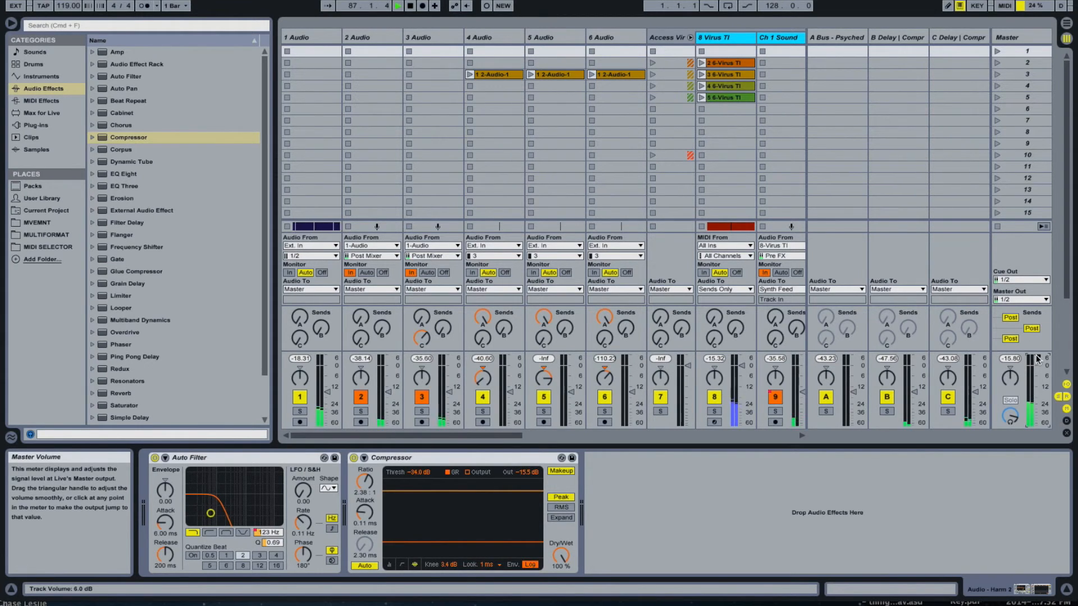
{"action": "left_click", "coordinate": [1066, 24]}
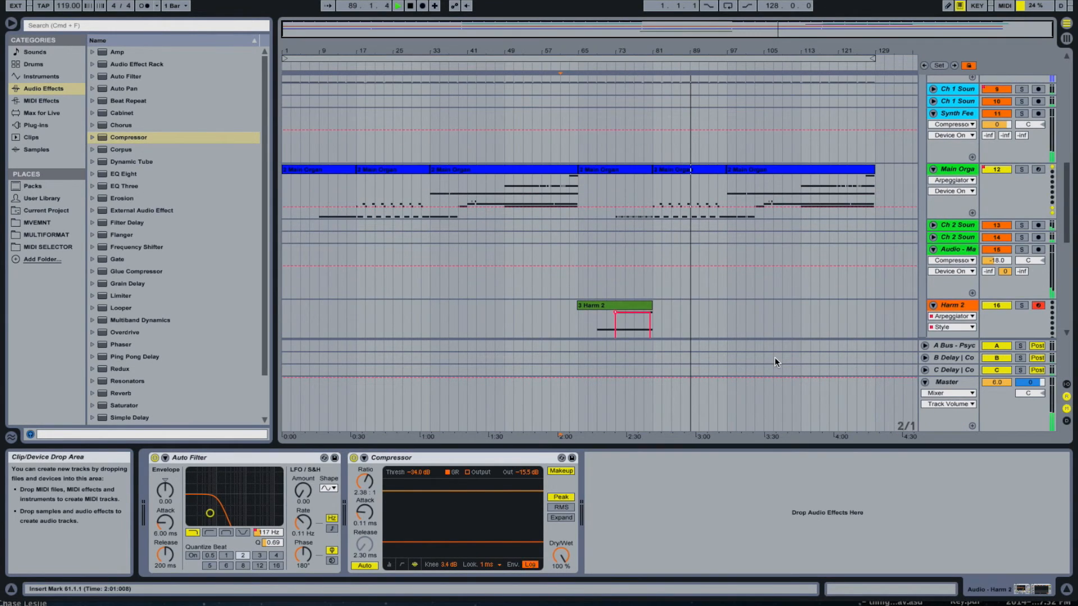
- Examine the device chains of the Audio - Main Organ and Audio - Harm 2 tracks, checking their Compressor settings
{"action": "scroll", "coordinate": [775, 357], "scroll_direction": "up", "scroll_amount": 3}
{"action": "left_click", "coordinate": [952, 263]}
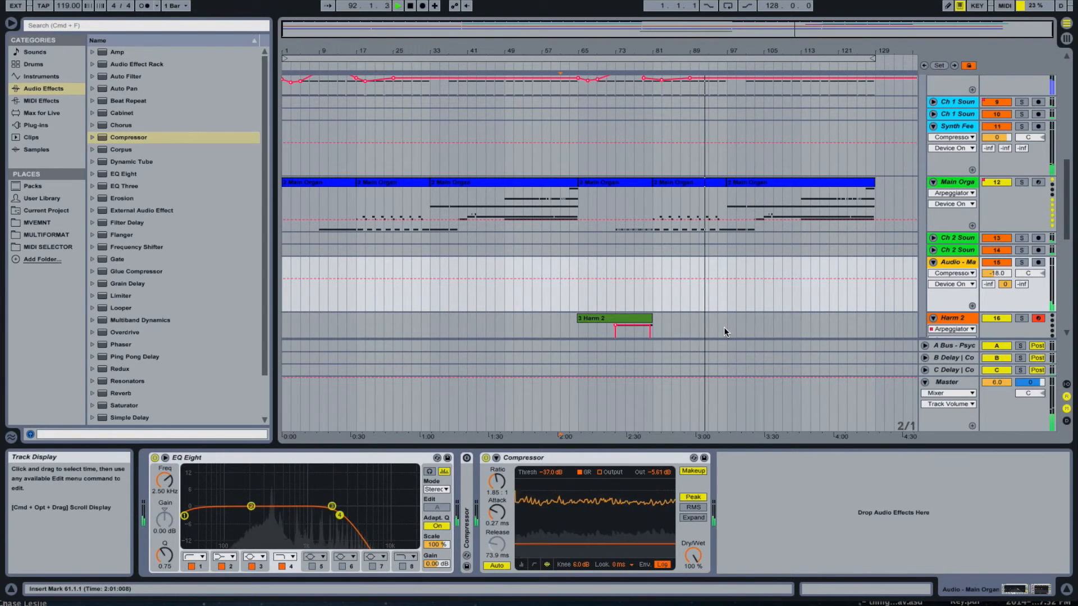
{"action": "scroll", "coordinate": [900, 291], "scroll_direction": "down", "scroll_amount": 2}
{"action": "scroll", "coordinate": [900, 290], "scroll_direction": "down", "scroll_amount": 5}
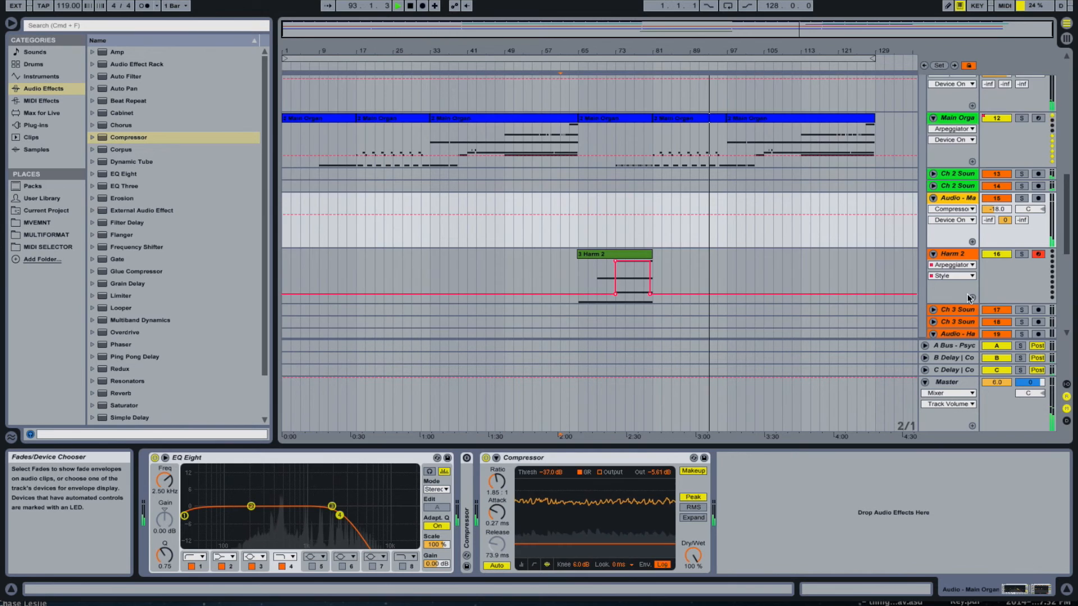
{"action": "left_click", "coordinate": [972, 271]}
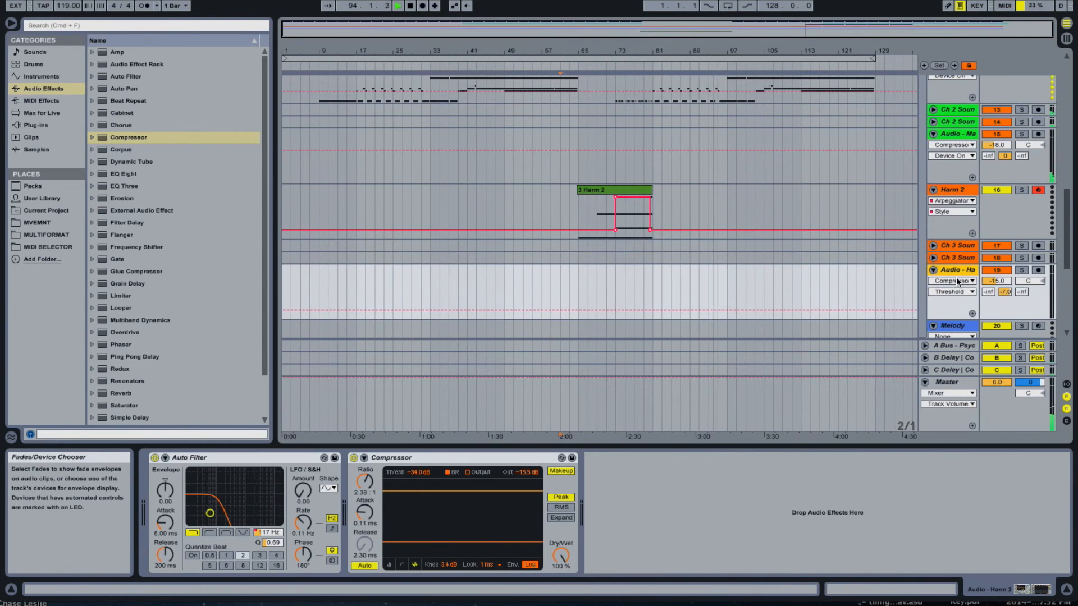
{"action": "scroll", "coordinate": [899, 306], "scroll_direction": "down", "scroll_amount": 4}
{"action": "scroll", "coordinate": [916, 304], "scroll_direction": "up", "scroll_amount": 20}
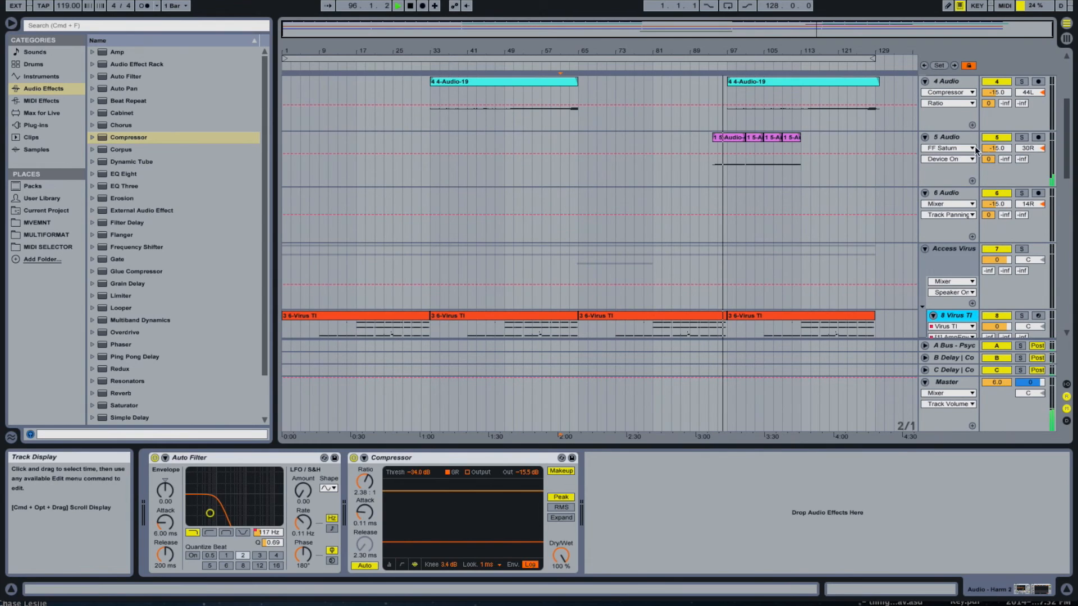
- Insert a Compressor between EQ Eight and FF Saturn on the 5 Audio track and lower its threshold in the activity view
{"action": "left_click", "coordinate": [988, 180]}
{"action": "left_click", "coordinate": [130, 138]}
{"action": "left_click_drag", "start_coordinate": [130, 138], "coordinate": [740, 508]}
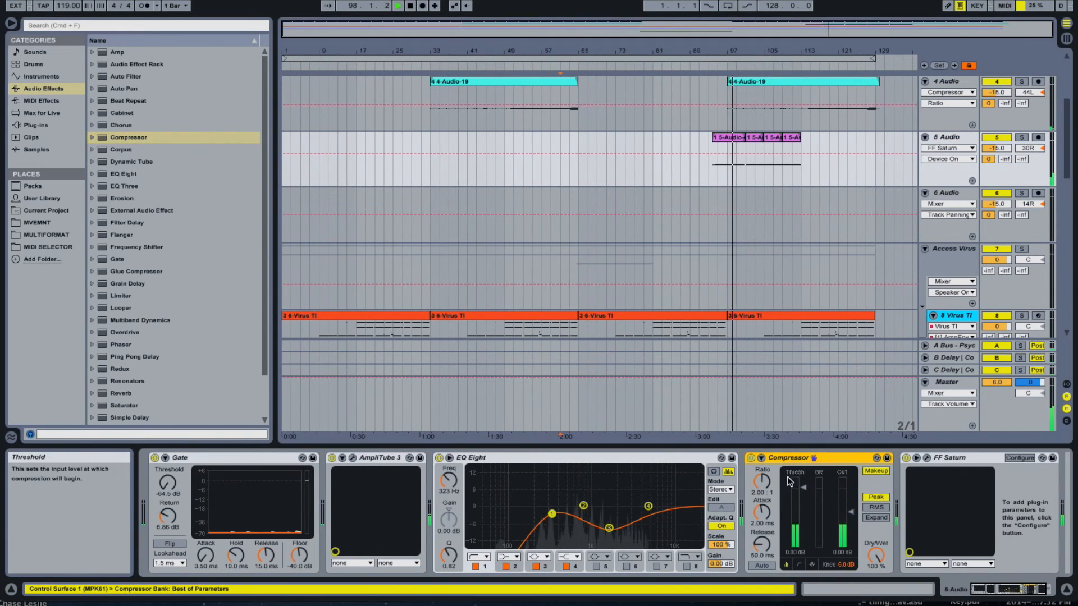
{"action": "left_click", "coordinate": [812, 565]}
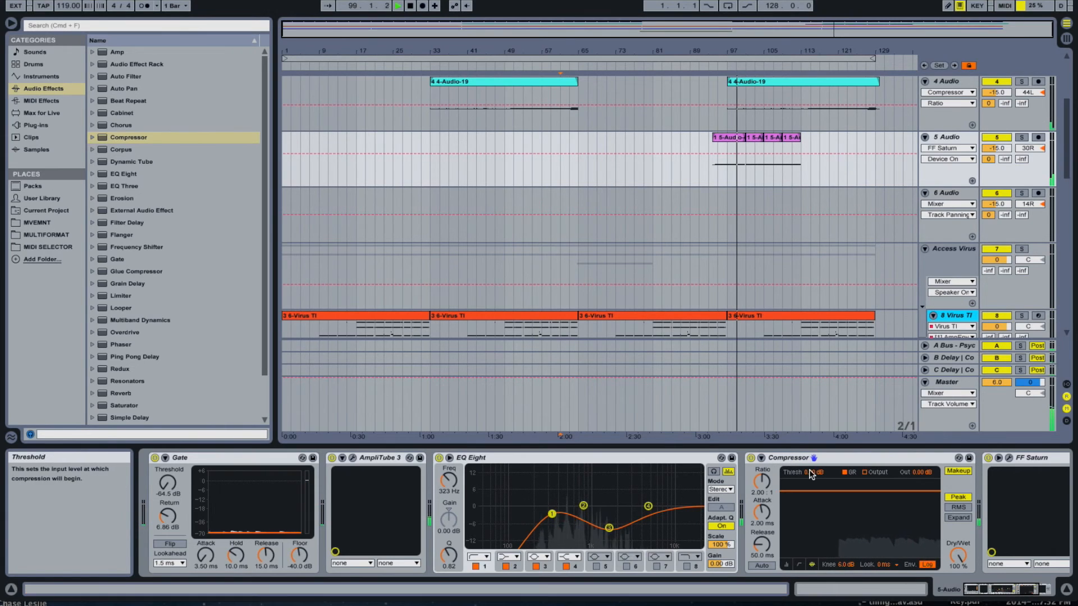
{"action": "left_click_drag", "start_coordinate": [859, 491], "coordinate": [859, 509]}
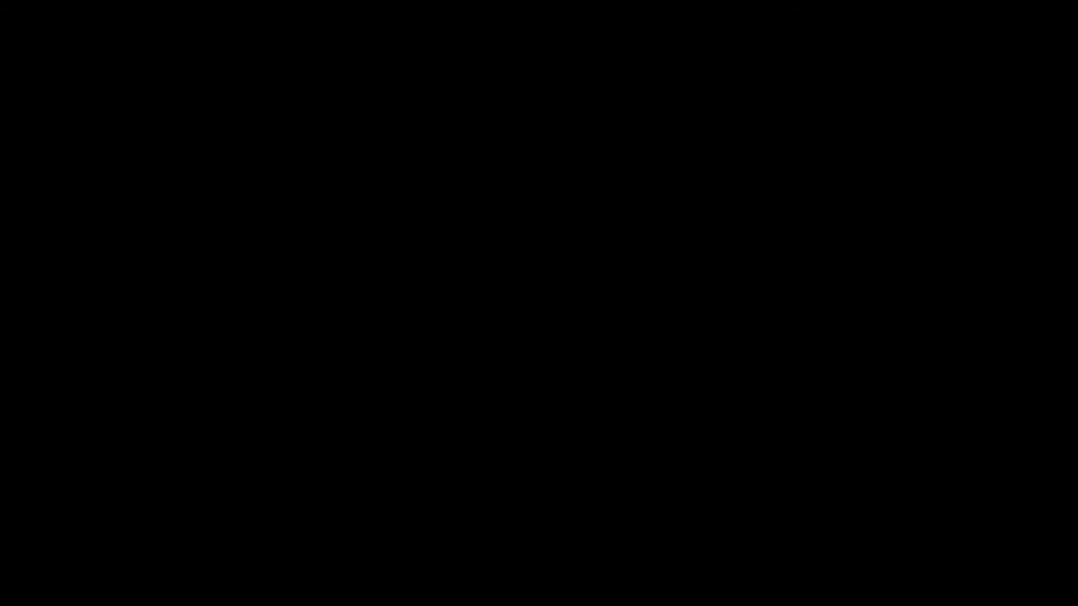